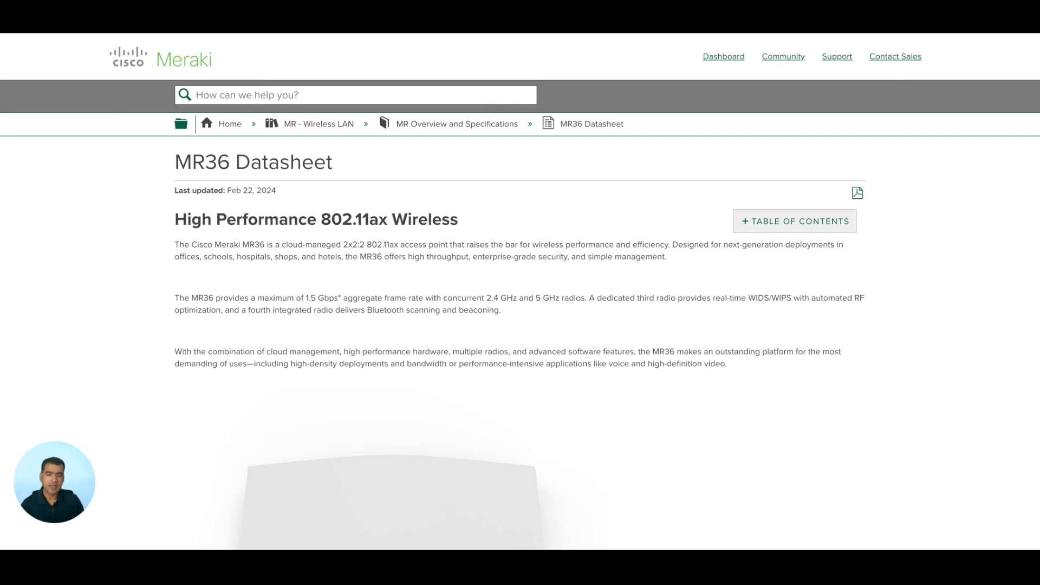
# Scroll the MR36 Datasheet to its High Performance 802.11ax Wireless overview
pyautogui.scroll(-3, 520, 292)
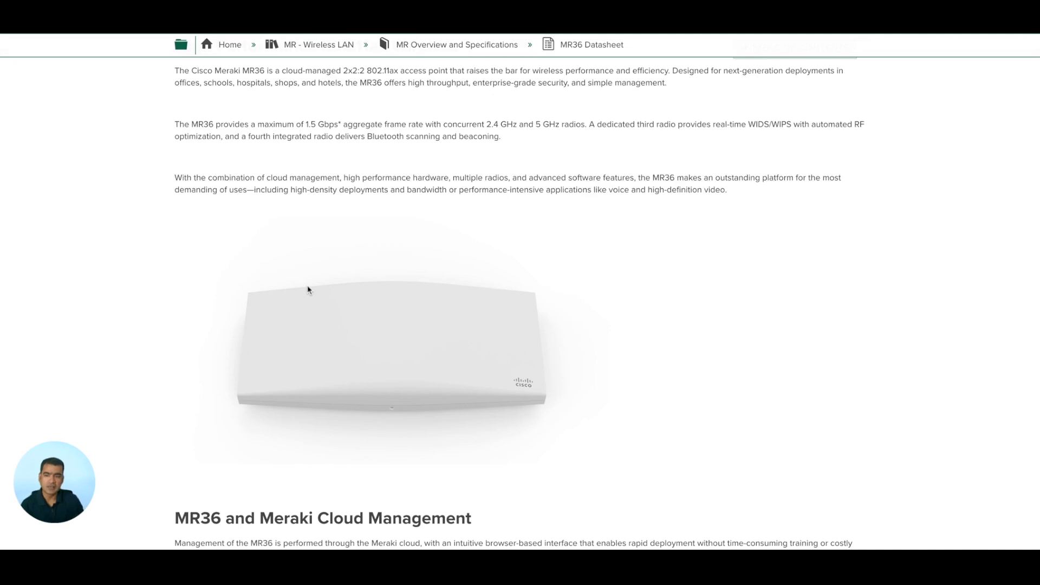
# Scroll through the MR36 Product Highlights and Features and highlight the dedicated third radio wording
pyautogui.scroll(-3, 307, 289)
pyautogui.scroll(-4, 520, 303)
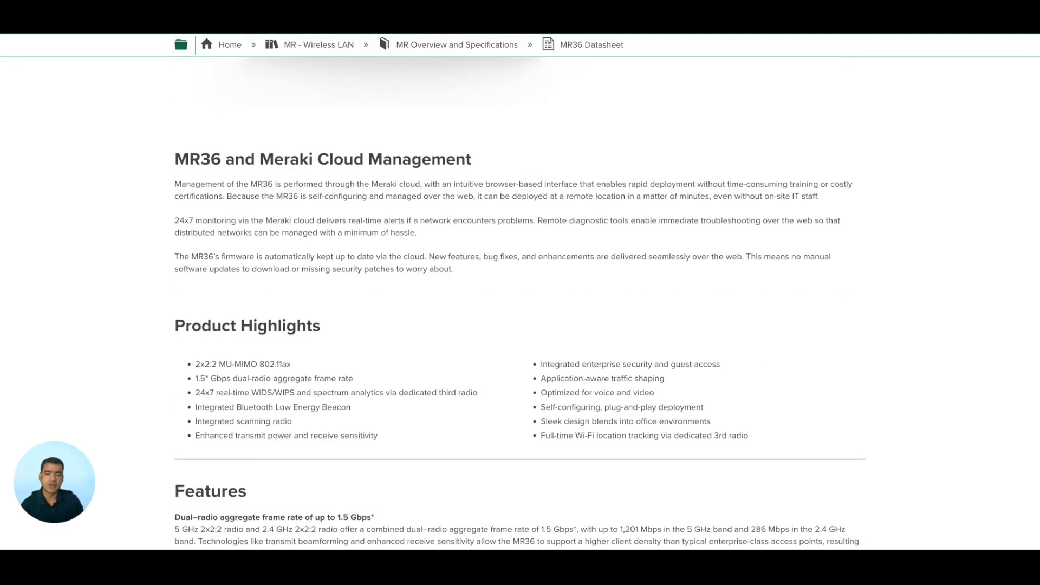
pyautogui.scroll(-2, 236, 274)
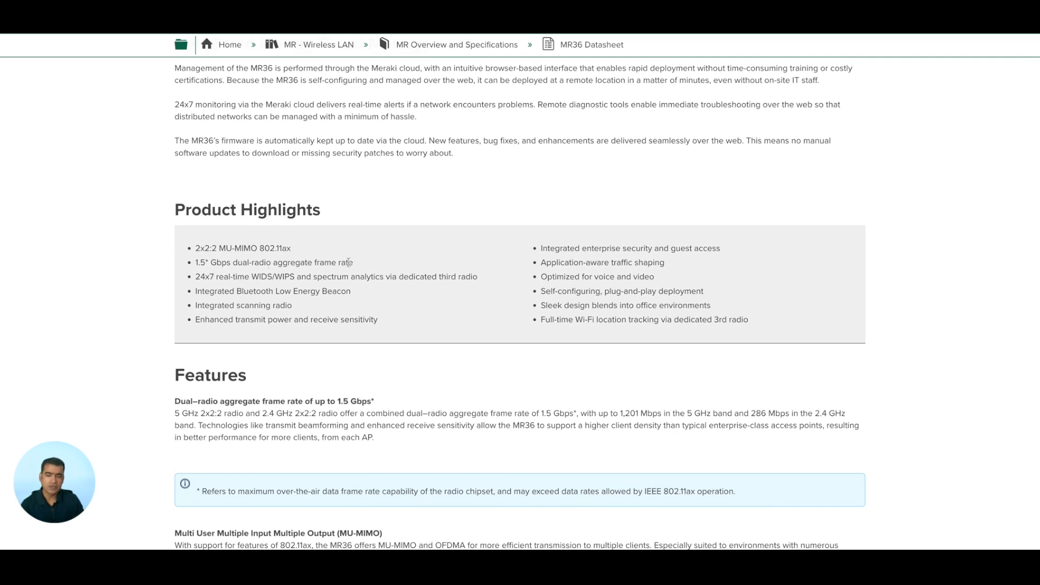
pyautogui.scroll(-2, 348, 262)
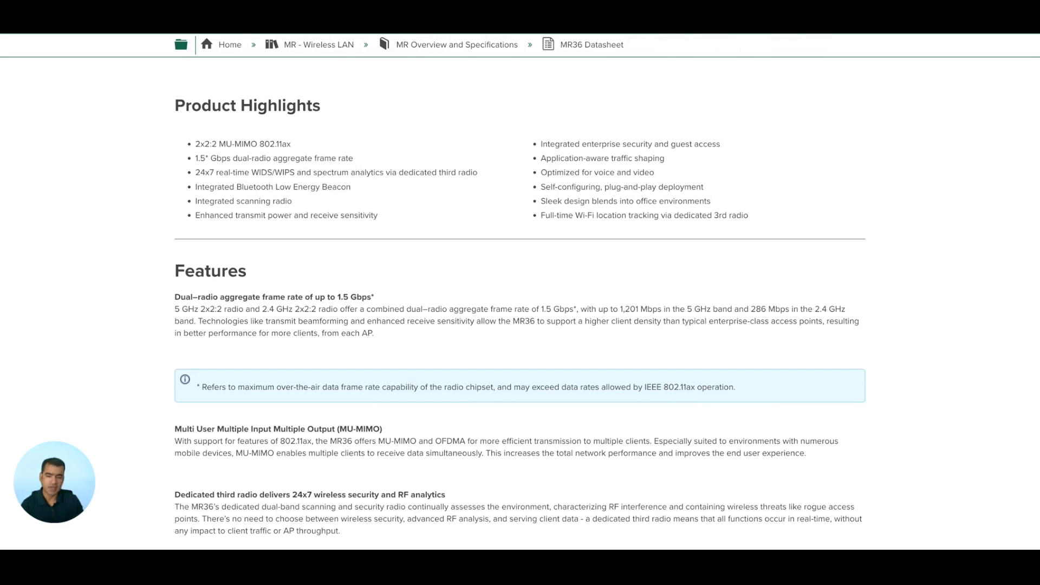
pyautogui.scroll(-2, 520, 303)
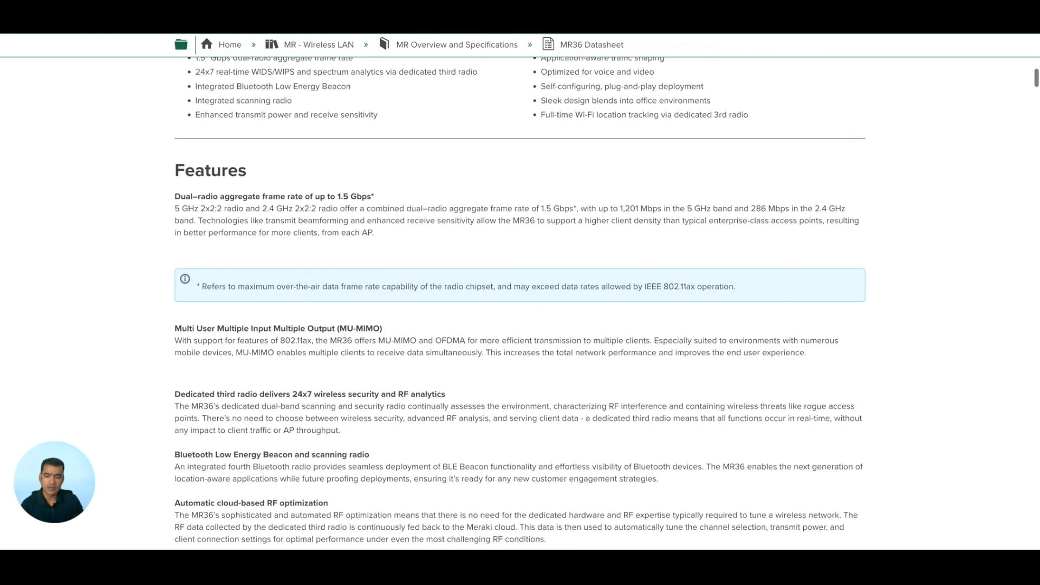
pyautogui.scroll(-2, 244, 295)
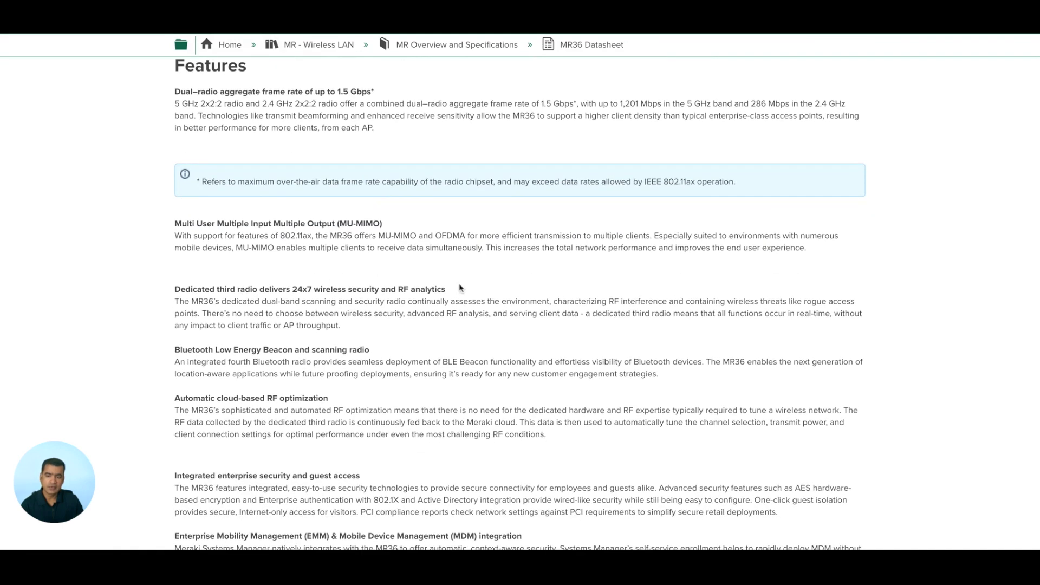
pyautogui.scroll(-2, 461, 288)
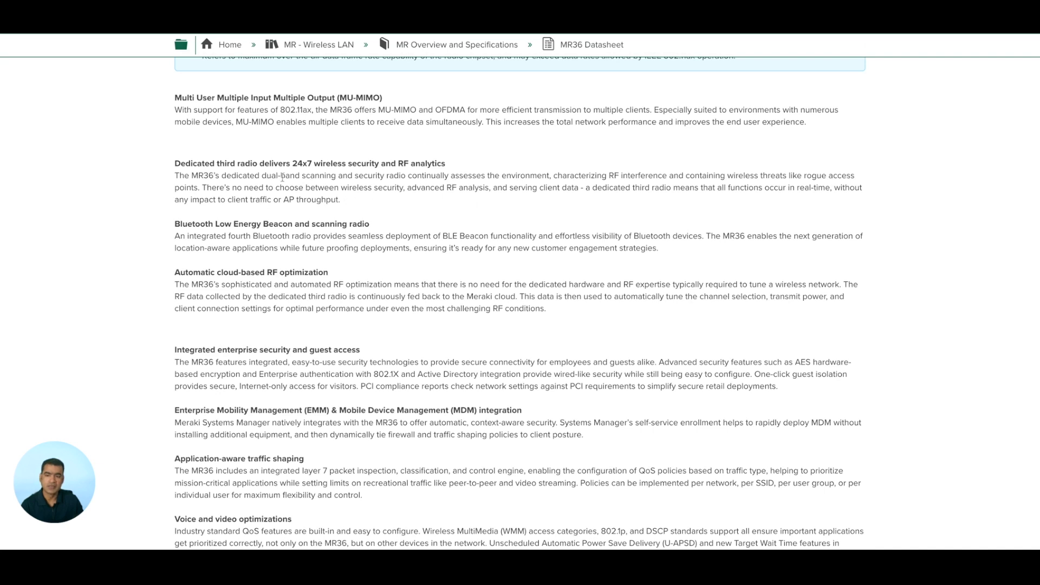
pyautogui.moveTo(204, 175); pyautogui.dragTo(264, 172)
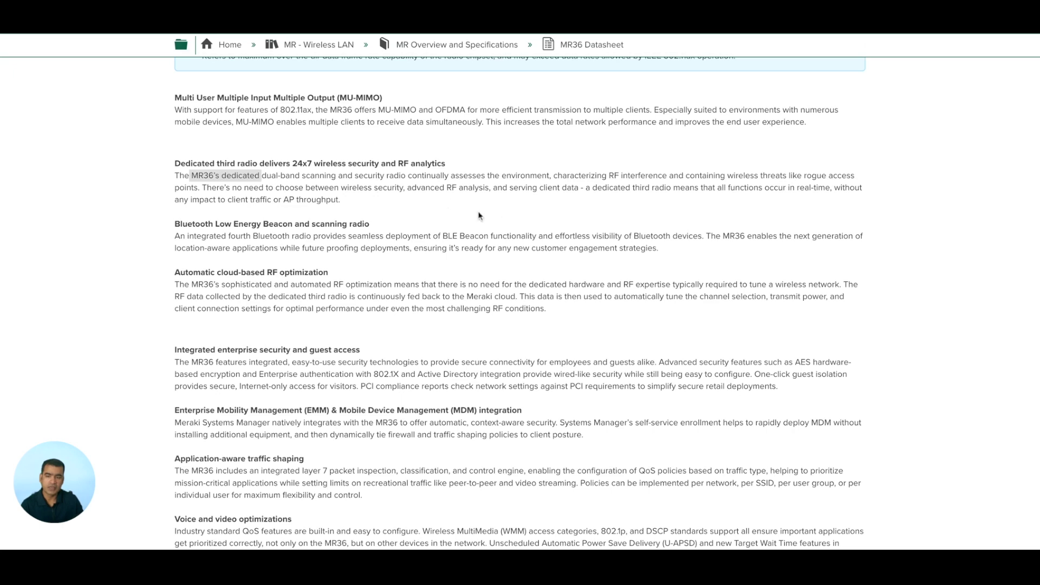
# Scroll to 'Integrated enterprise security and guest access' and highlight the guest isolation and PCI sentences
pyautogui.scroll(-2, 479, 216)
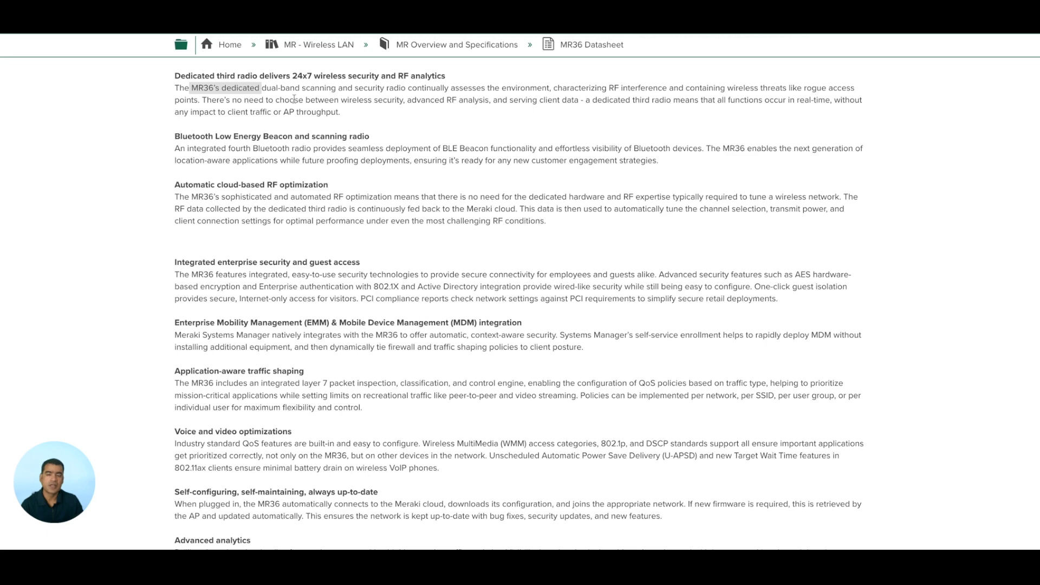
pyautogui.scroll(-2, 442, 132)
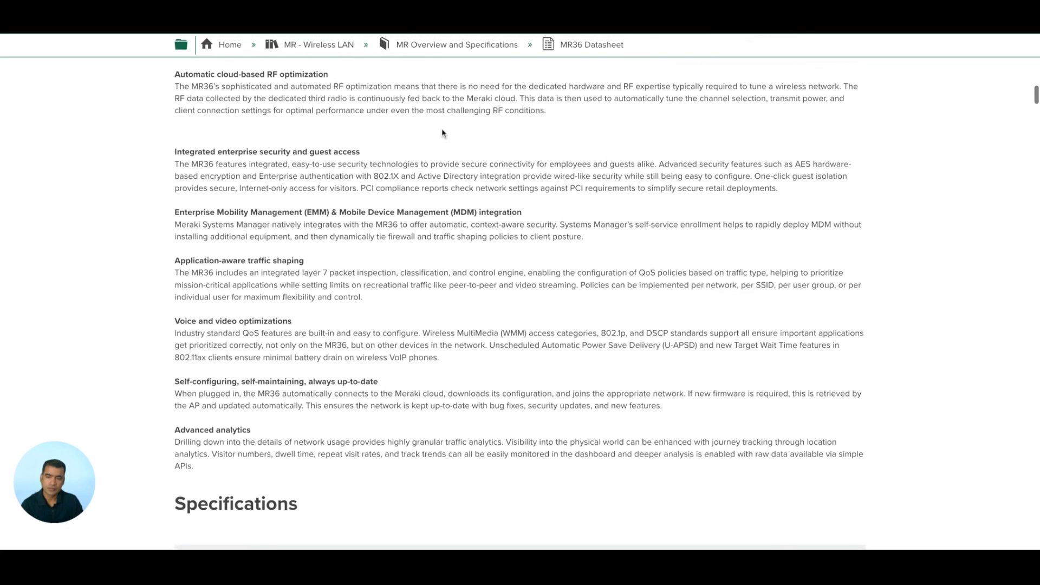
pyautogui.scroll(-2, 442, 133)
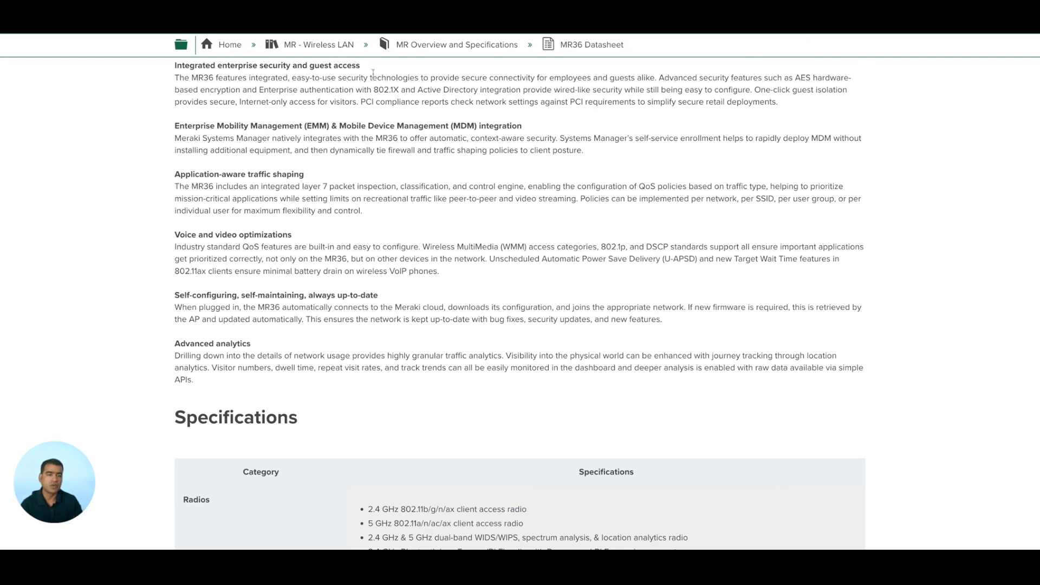
pyautogui.moveTo(755, 89); pyautogui.dragTo(769, 102)
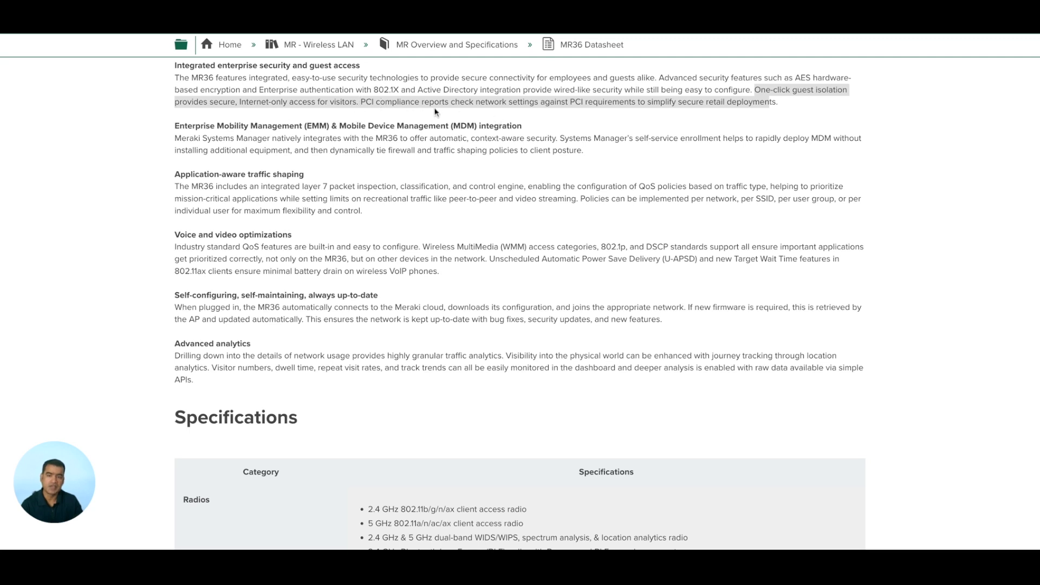
# Scroll through Specifications, Compliance, Comparisons, and Power and Interfaces to the 2.4 GHz RF Performance Table
pyautogui.scroll(-2, 469, 114)
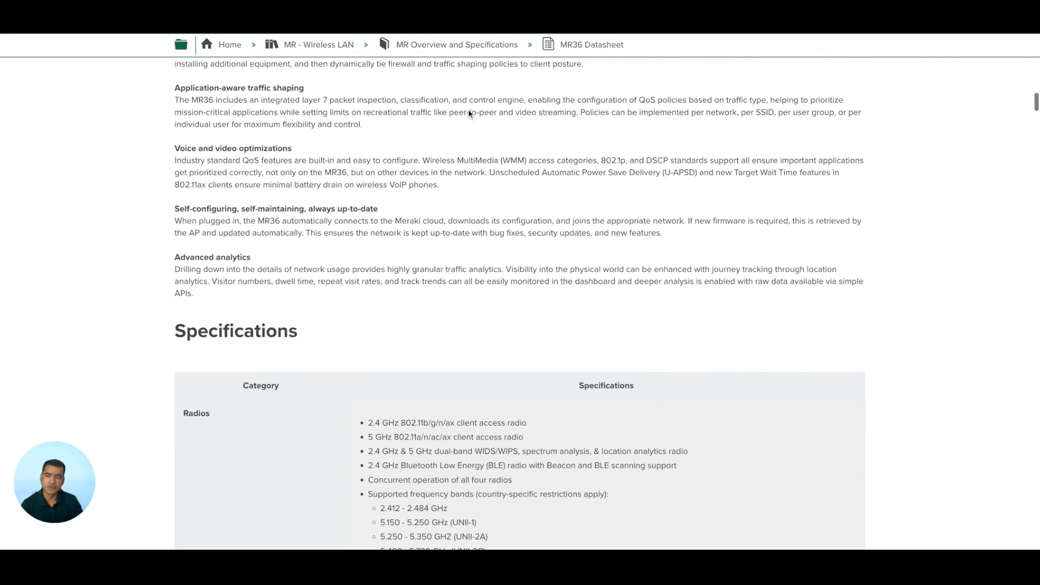
pyautogui.scroll(-3, 469, 114)
pyautogui.scroll(-9, 520, 303)
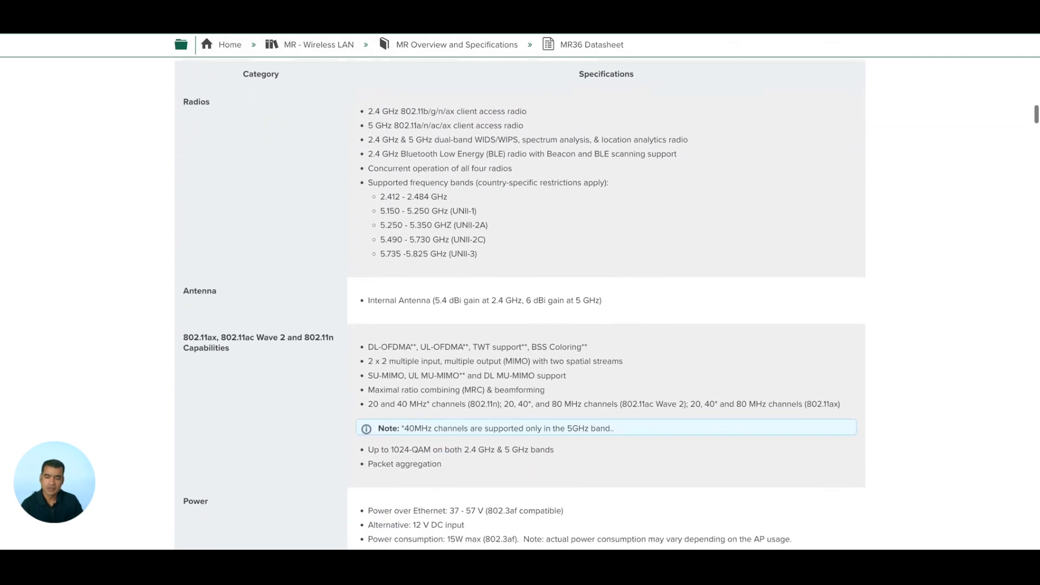
pyautogui.scroll(-14, 520, 304)
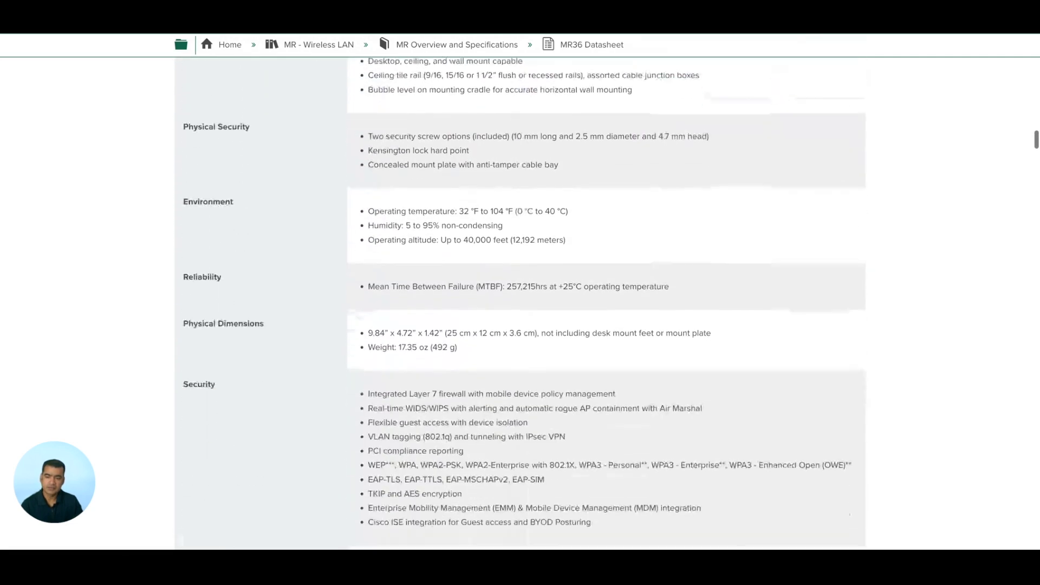
pyautogui.scroll(-9, 255, 215)
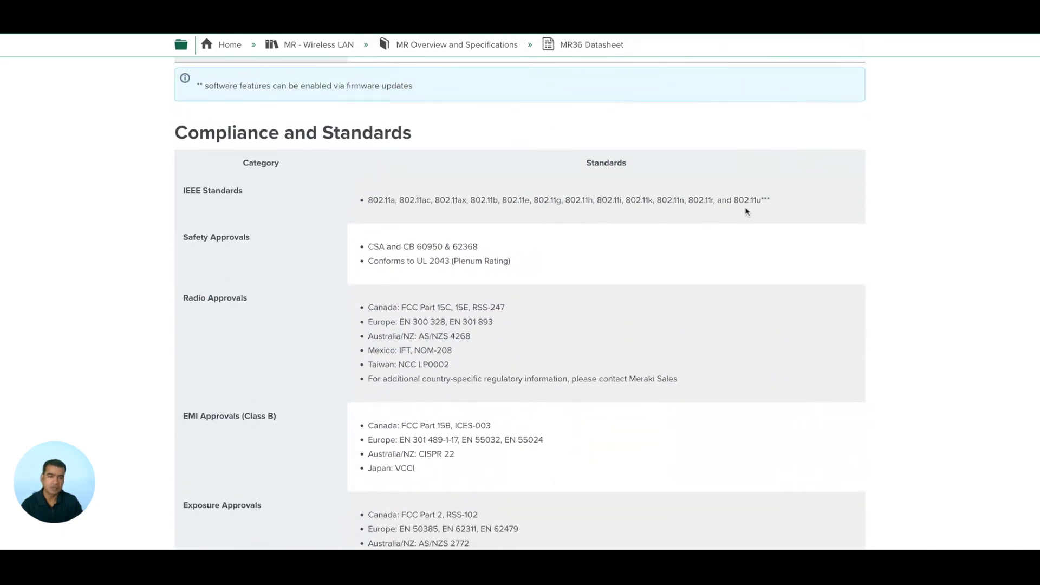
pyautogui.scroll(-2, 746, 210)
pyautogui.scroll(-8, 746, 211)
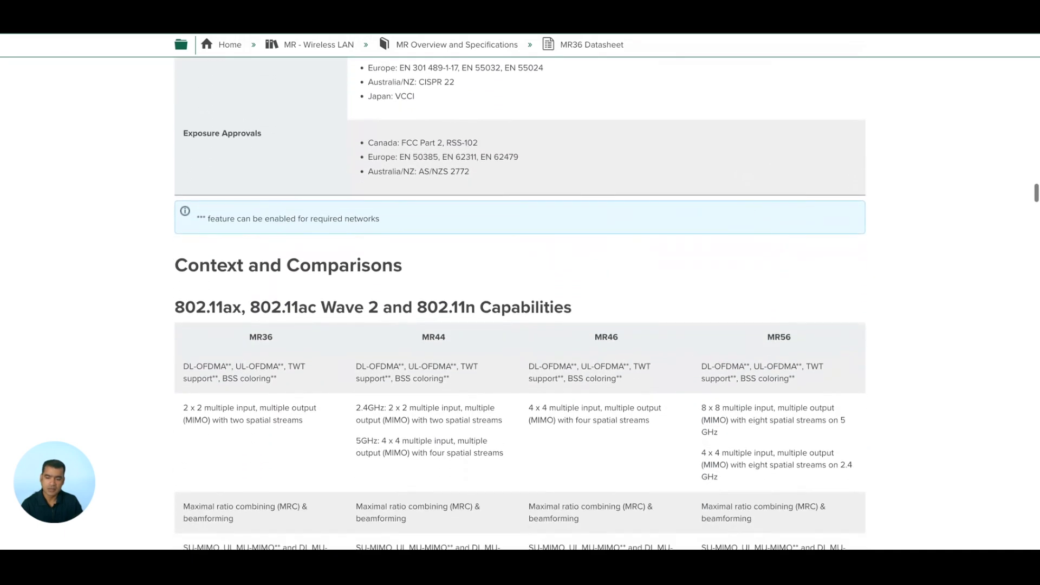
pyautogui.scroll(-2, 456, 174)
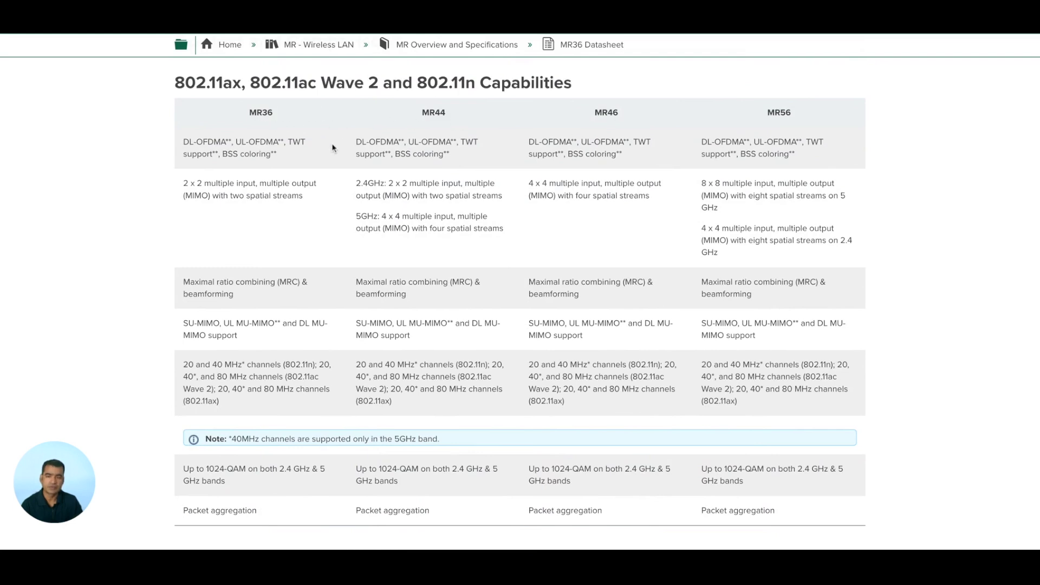
pyautogui.scroll(-2, 385, 143)
pyautogui.scroll(-10, 384, 142)
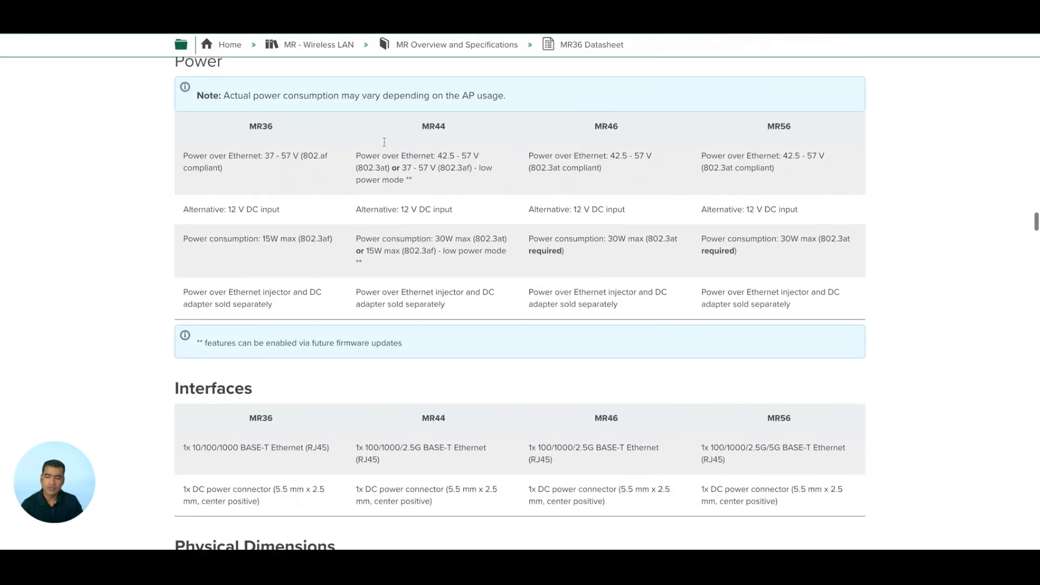
pyautogui.scroll(2, 384, 141)
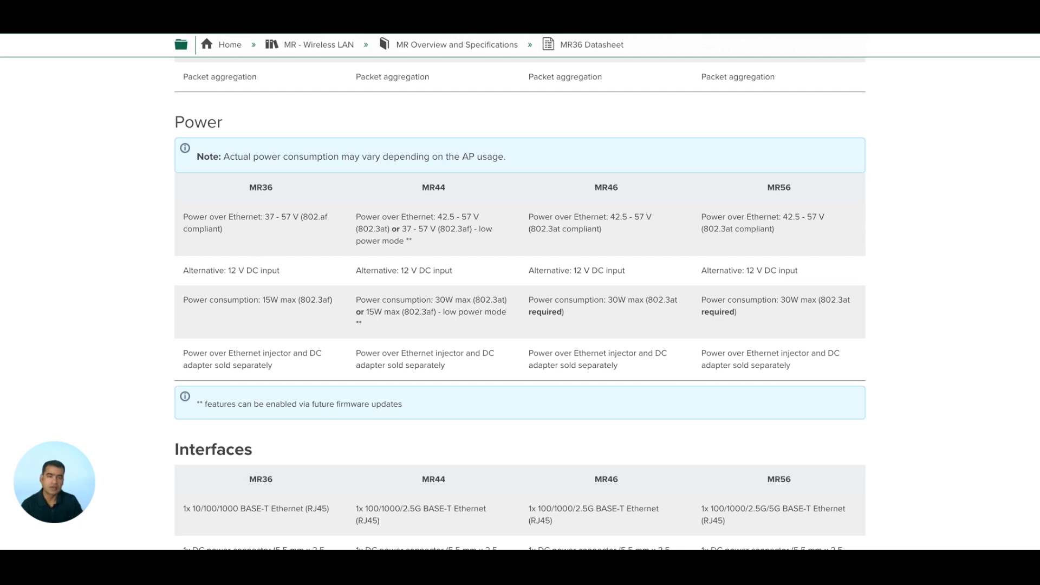
pyautogui.scroll(-5, 299, 284)
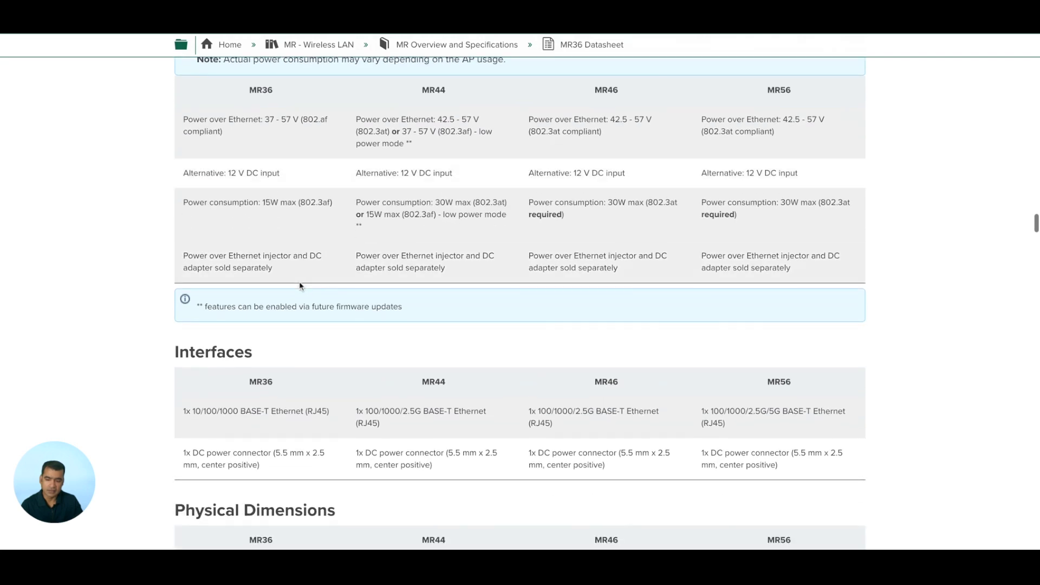
pyautogui.scroll(-7, 301, 286)
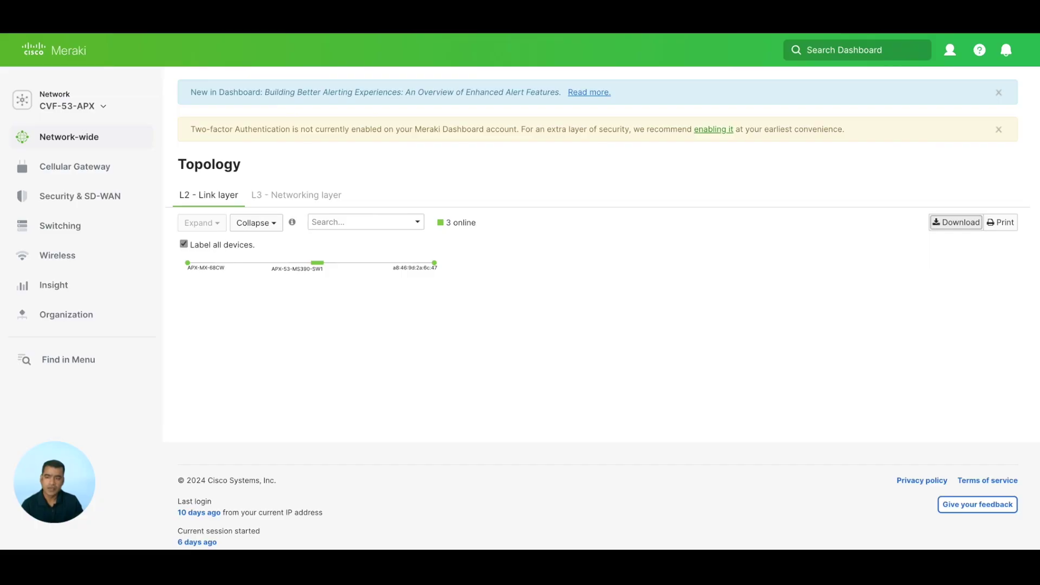
# Open Switching > Monitor > Switch ports to list the MS390 switch's ports
pyautogui.moveTo(74, 260)
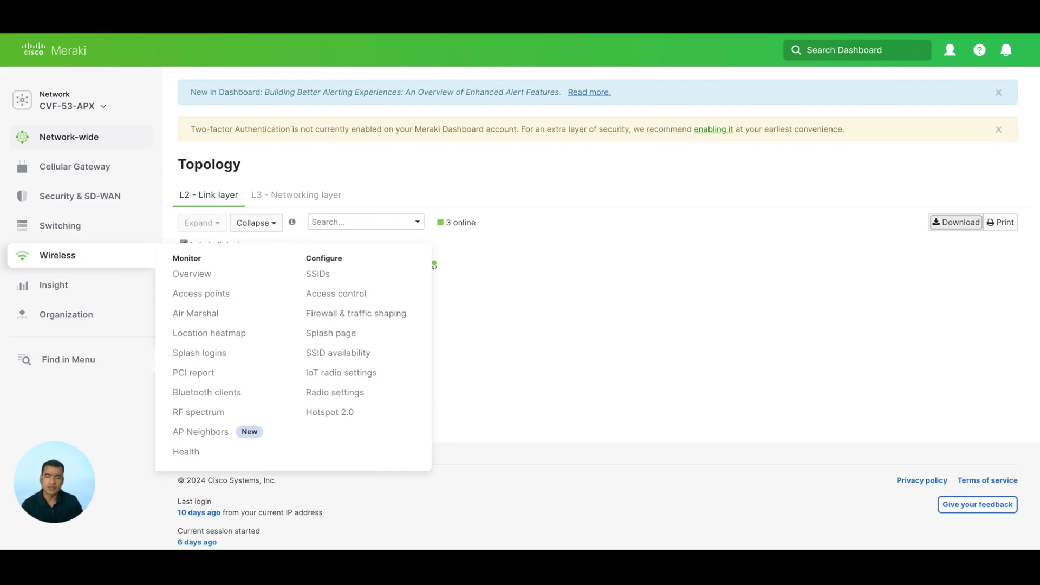
pyautogui.moveTo(64, 229)
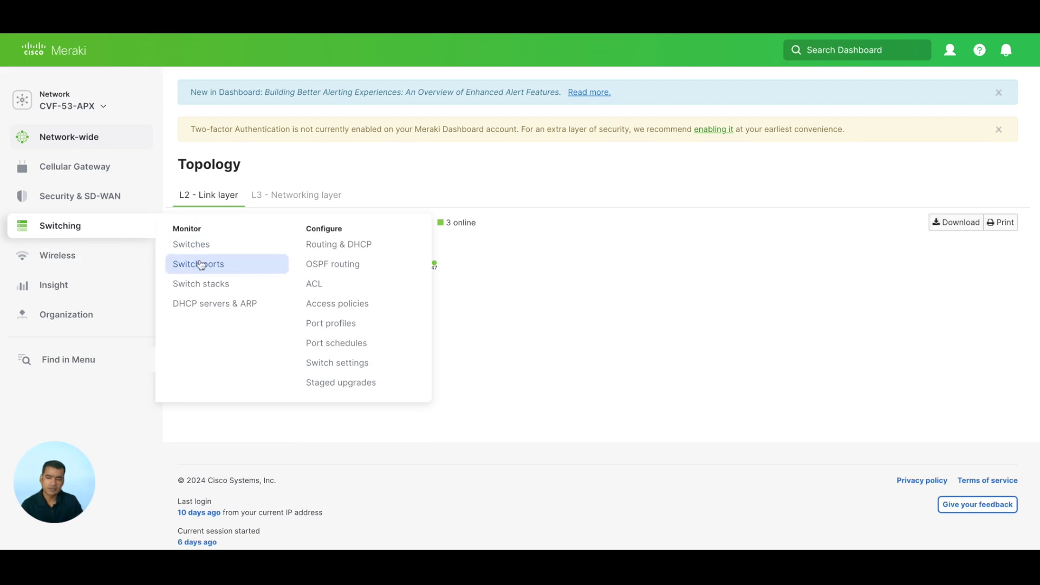
pyautogui.click(202, 265)
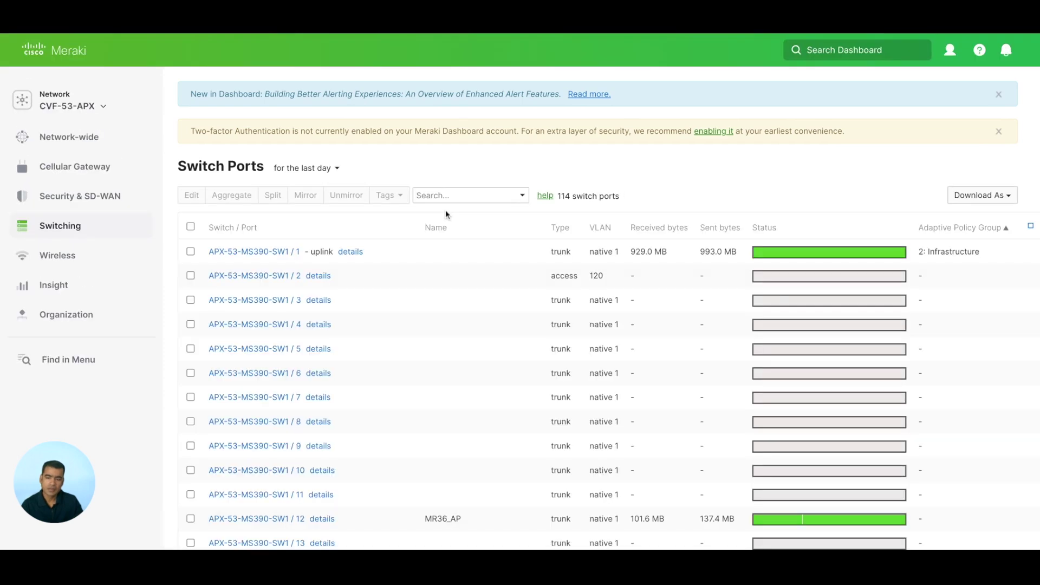
# Review port 12 (MR36_AP) settings and cancel, leaving it a trunk on native VLAN 1
pyautogui.scroll(-4, 445, 211)
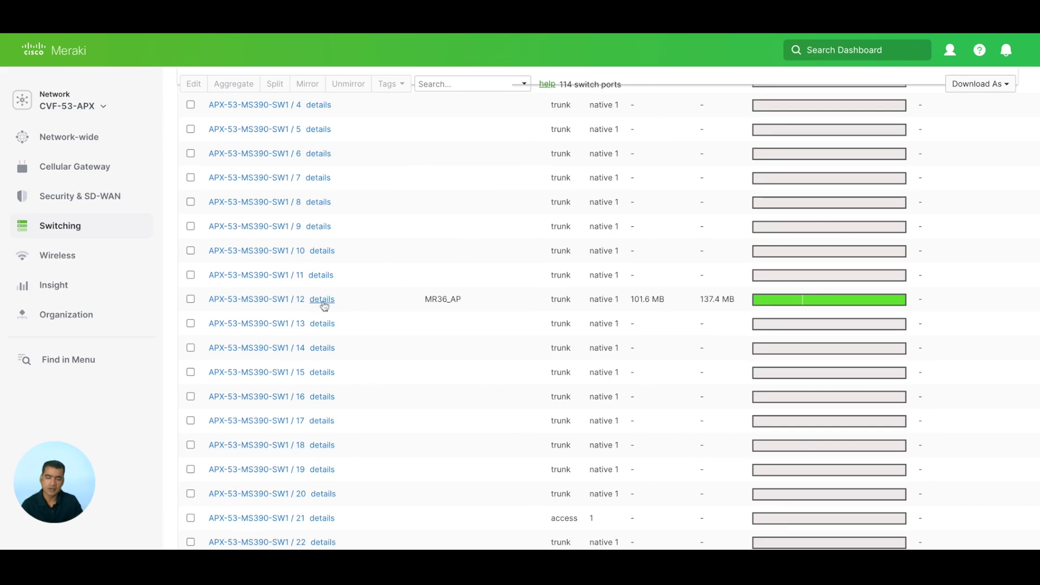
pyautogui.click(325, 305)
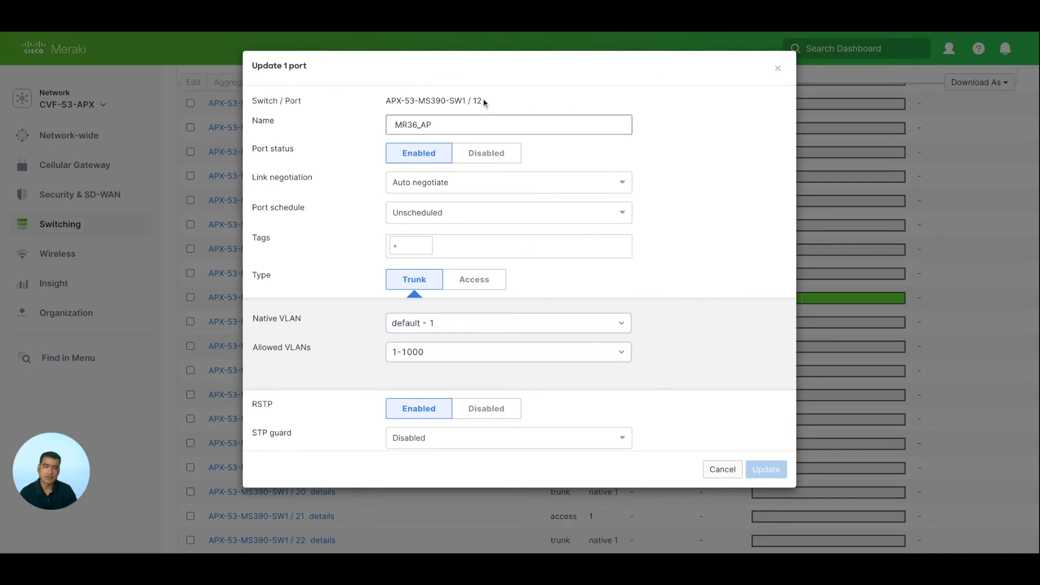
pyautogui.scroll(-2, 613, 117)
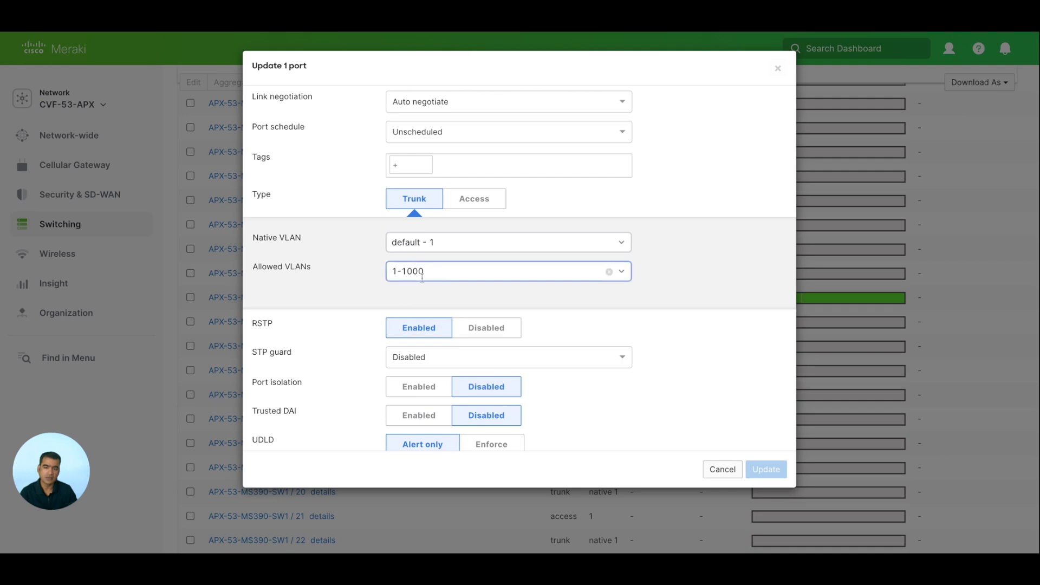
pyautogui.scroll(-3, 600, 288)
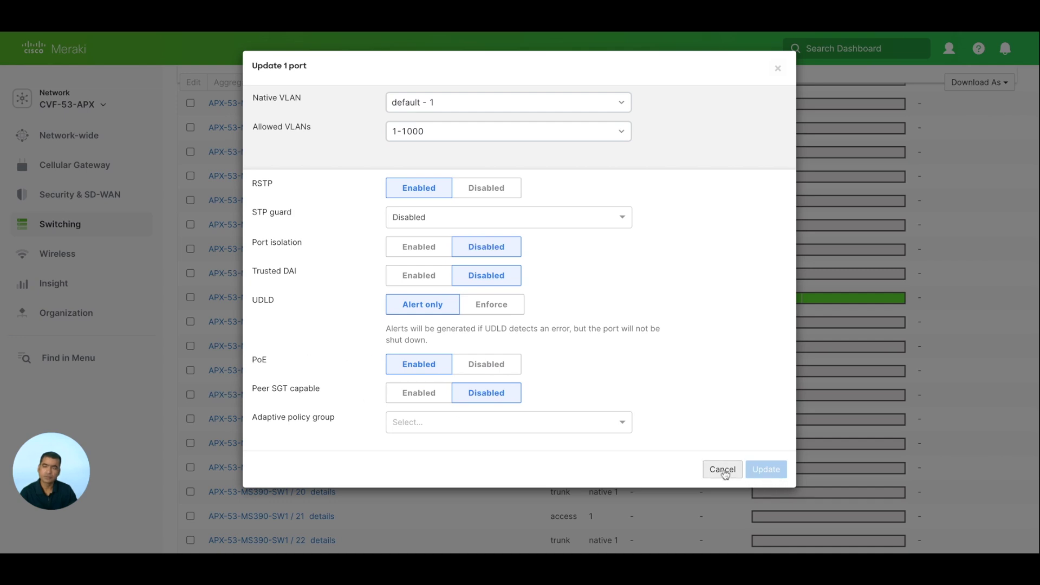
pyautogui.click(723, 469)
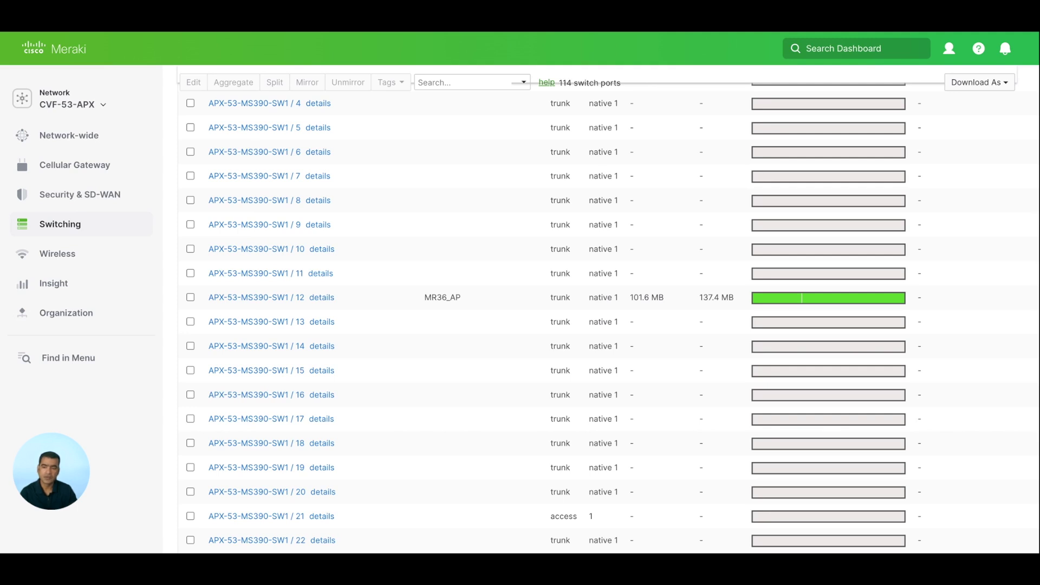
# Open Wireless > Access points and highlight the AP's local IP 10.53.255.3 and its name
pyautogui.moveTo(66, 262)
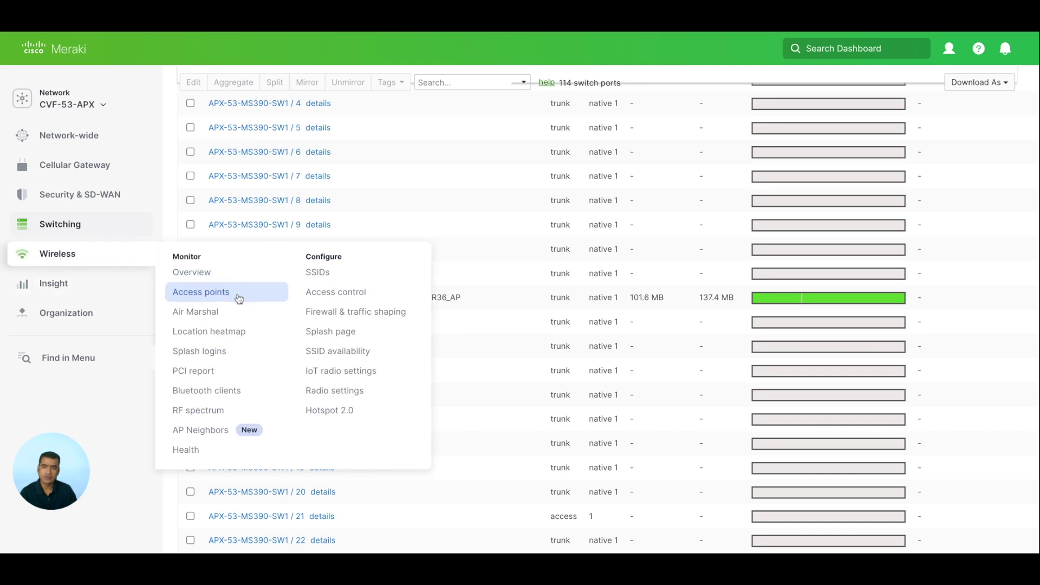
pyautogui.click(239, 298)
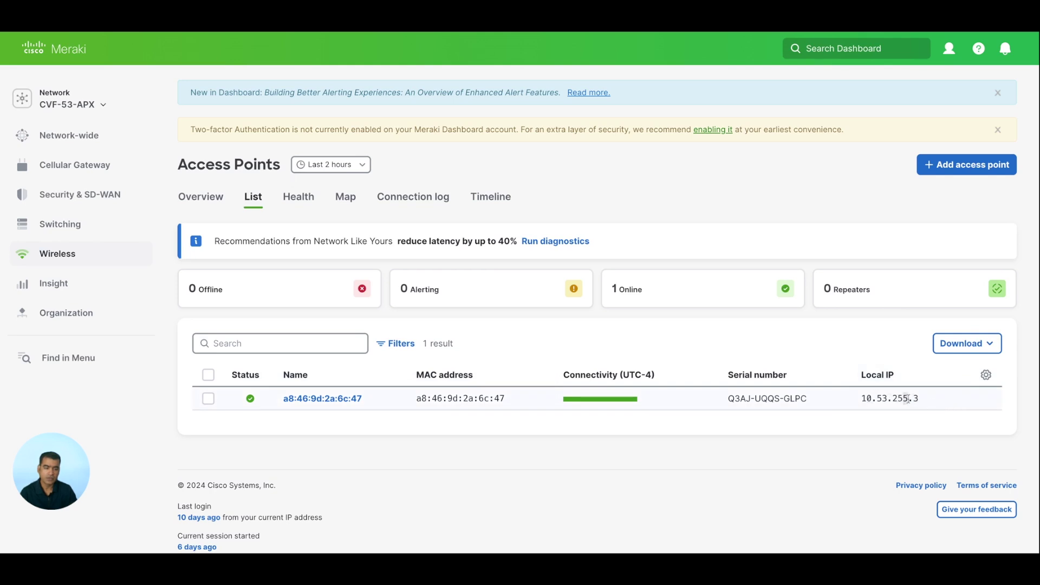
pyautogui.moveTo(908, 400); pyautogui.dragTo(855, 397)
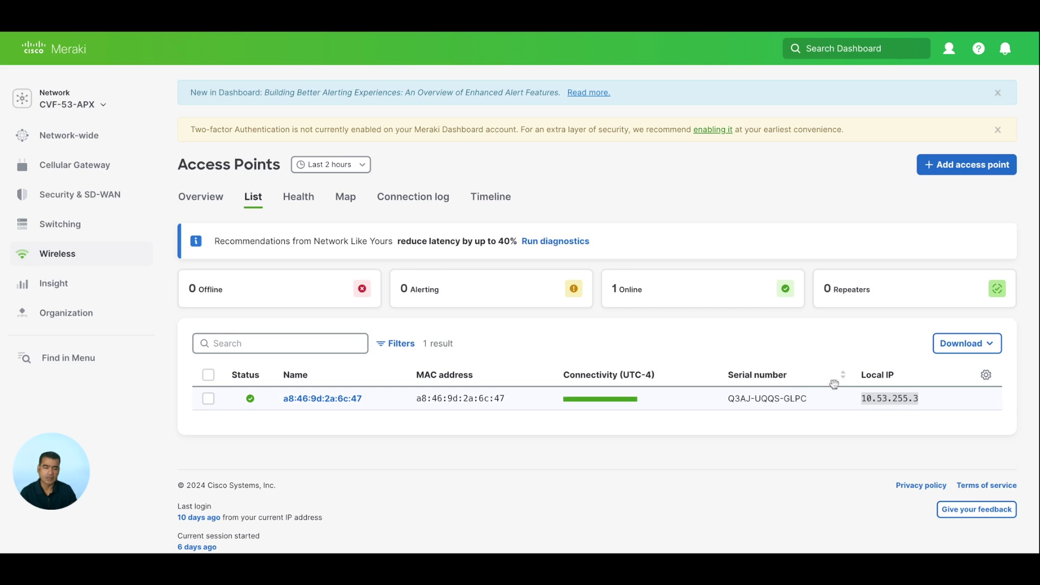
pyautogui.moveTo(364, 404); pyautogui.dragTo(337, 401)
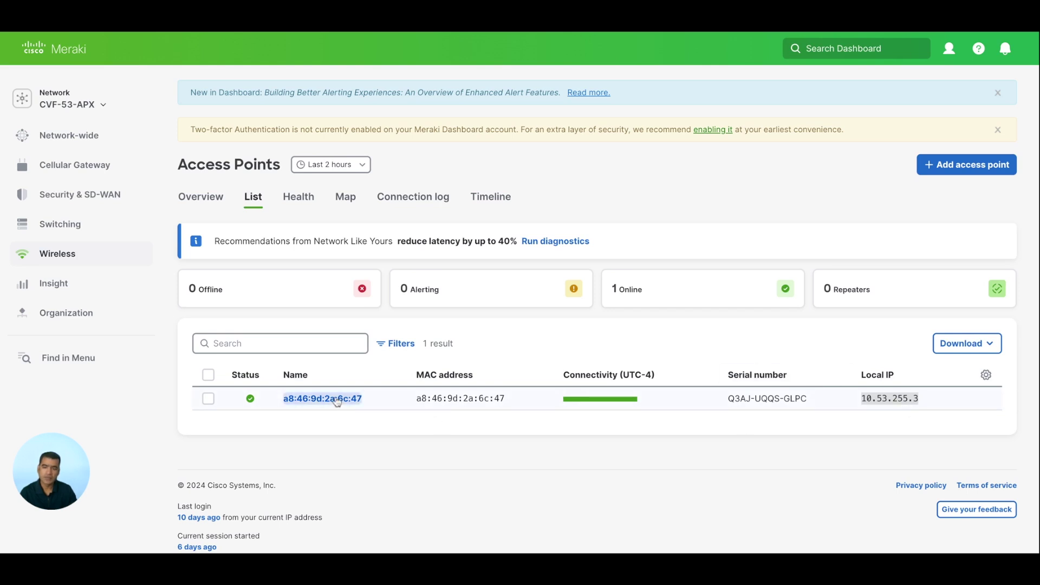
# Open AP a8:46:9d:2a:6c:47's summary, review its live data, and highlight the PoE 802.3af line
pyautogui.click(336, 399)
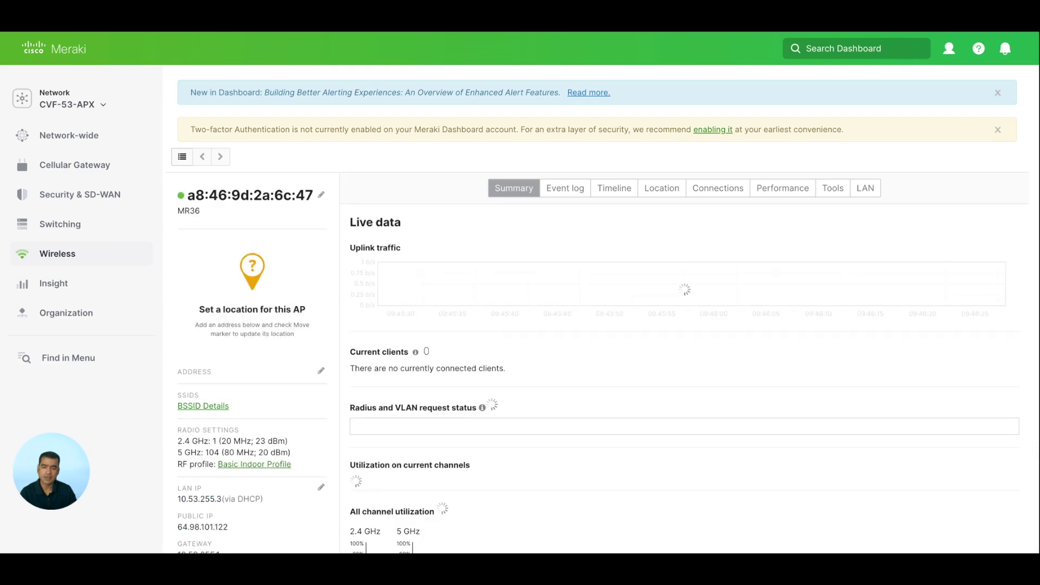
pyautogui.scroll(-1, 601, 325)
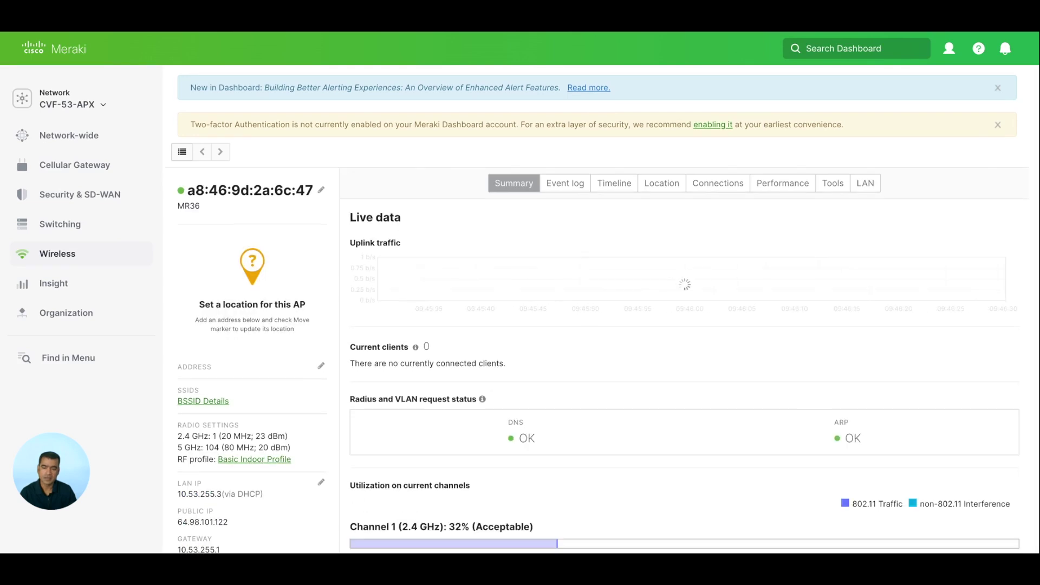
pyautogui.scroll(-2, 301, 416)
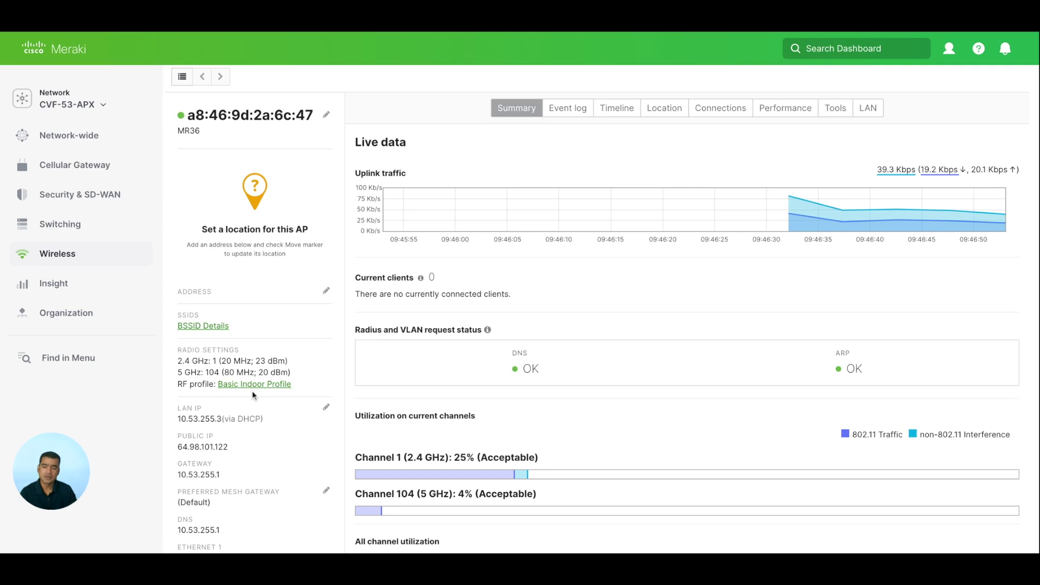
pyautogui.scroll(-3, 333, 421)
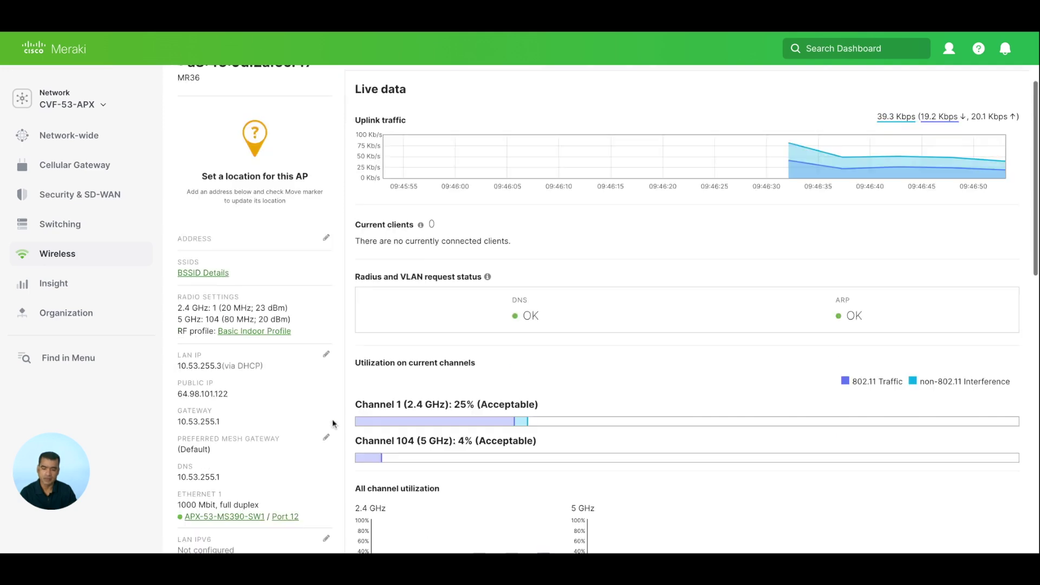
pyautogui.scroll(-10, 332, 421)
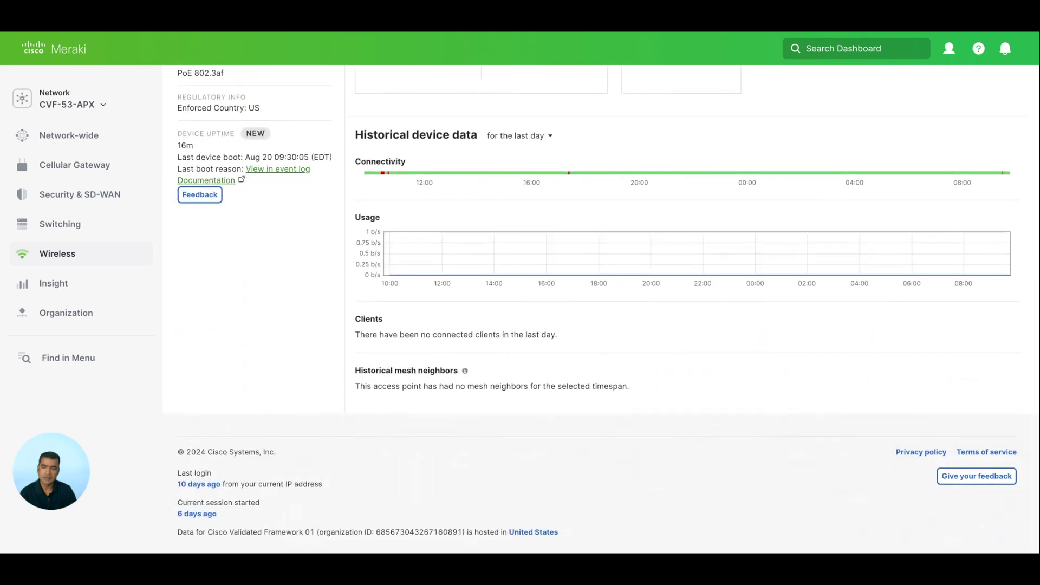
pyautogui.scroll(2, 602, 307)
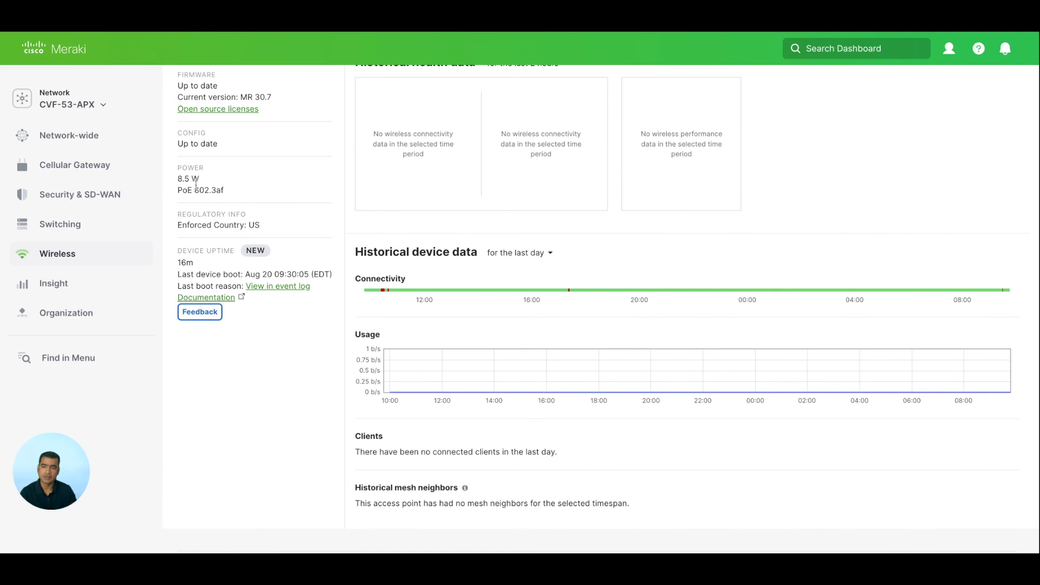
pyautogui.tripleClick(224, 190)
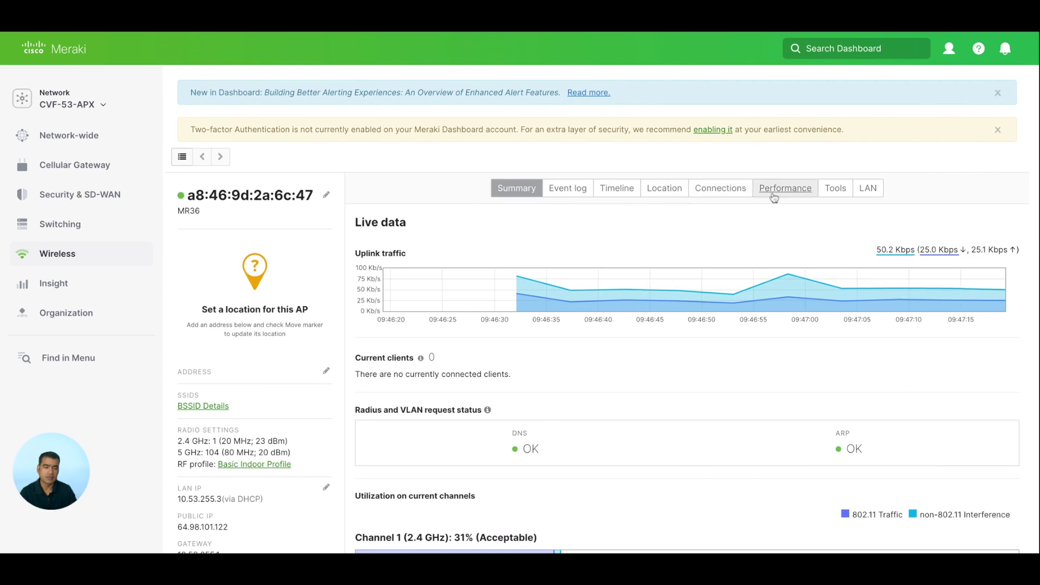
# Check the access point's diagnostic Tools, then head to Wireless > Configure > SSIDs
pyautogui.click(836, 189)
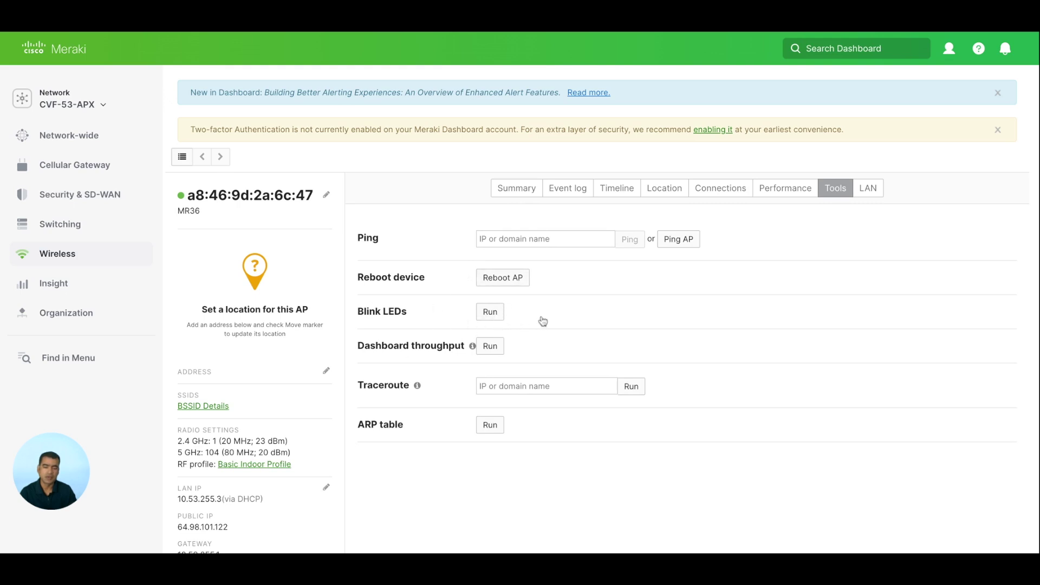
pyautogui.scroll(-1, 658, 314)
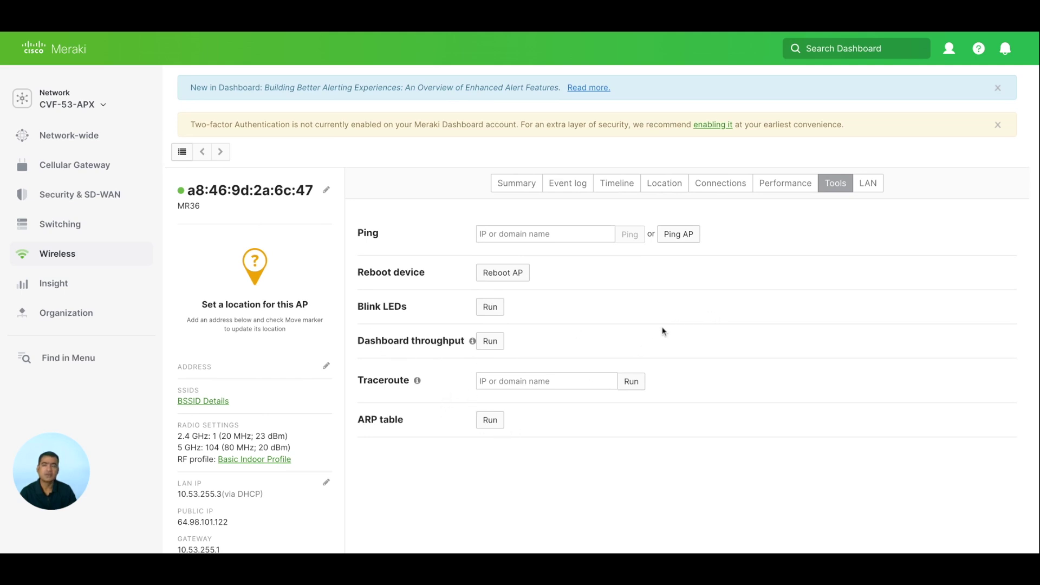
pyautogui.moveTo(85, 263)
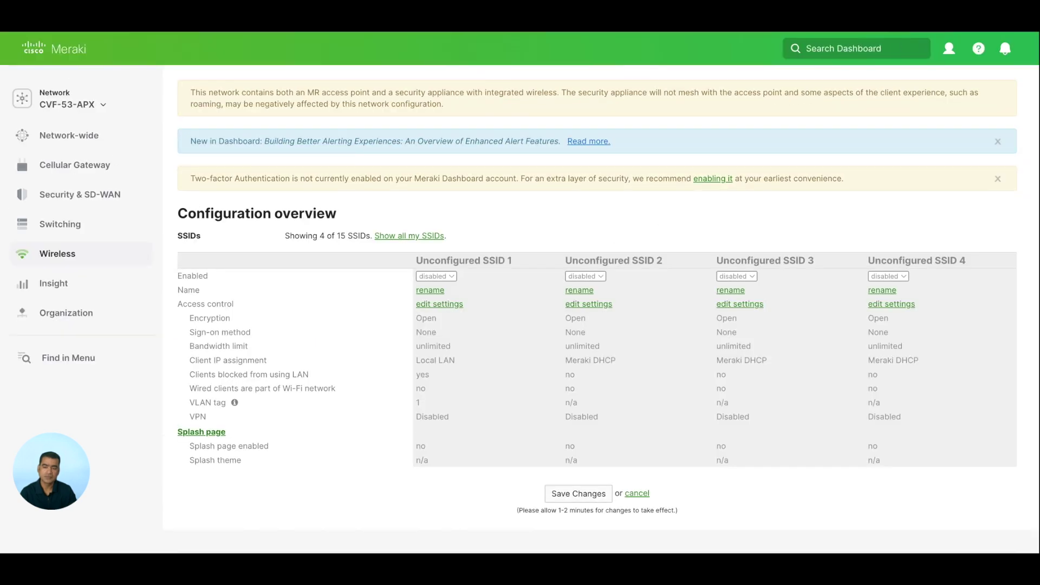
# Highlight the total SSID count of 15 and select Unconfigured SSID 1's name for replacing
pyautogui.doubleClick(345, 236)
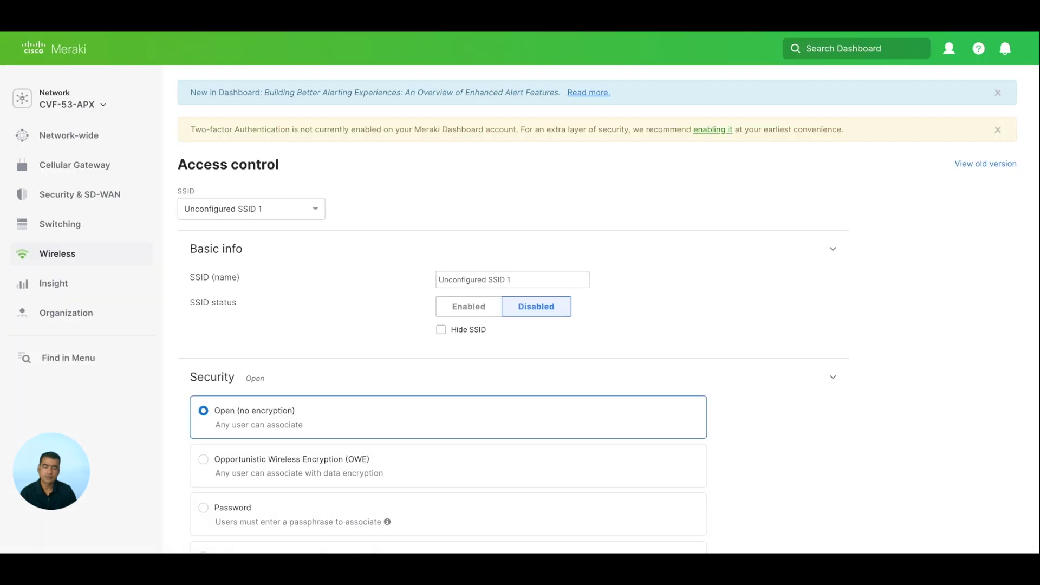
pyautogui.tripleClick(519, 279)
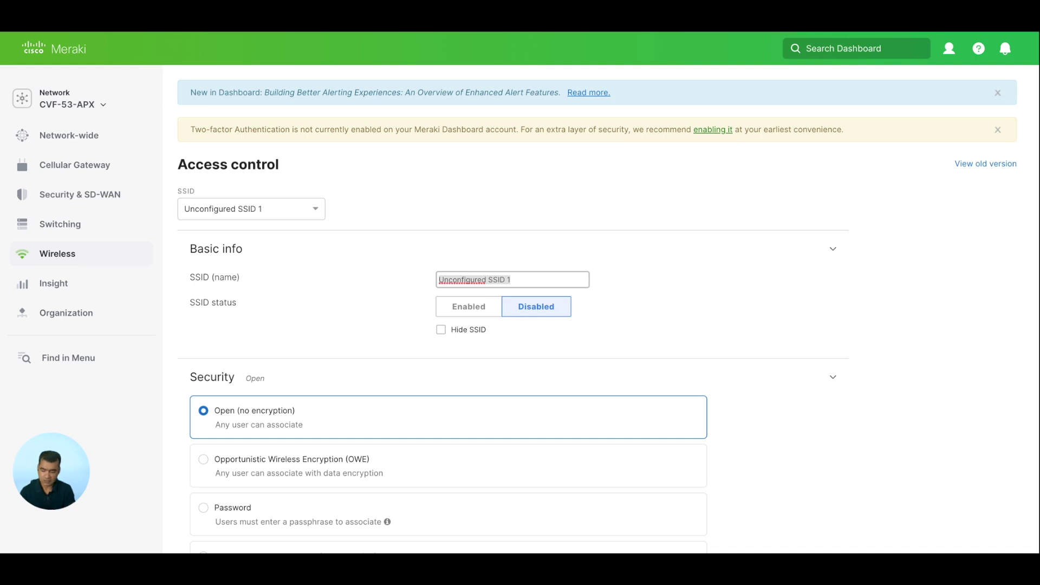
# Rename Unconfigured SSID 1 to 'snowbird' and set its status to Enabled
pyautogui.write('snowbr')
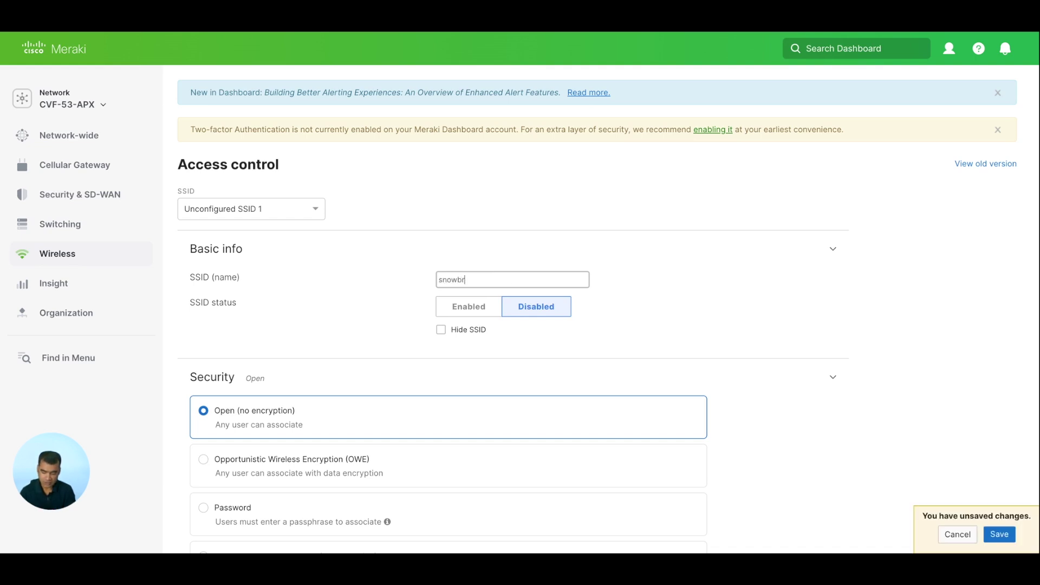
pyautogui.press('BackSpace')
pyautogui.write('ird')
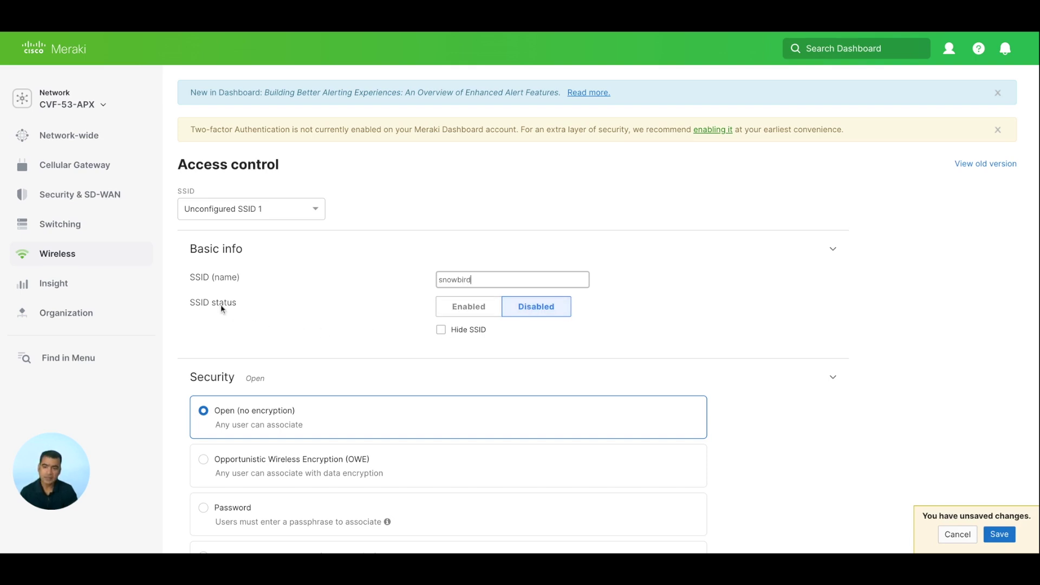
pyautogui.click(464, 312)
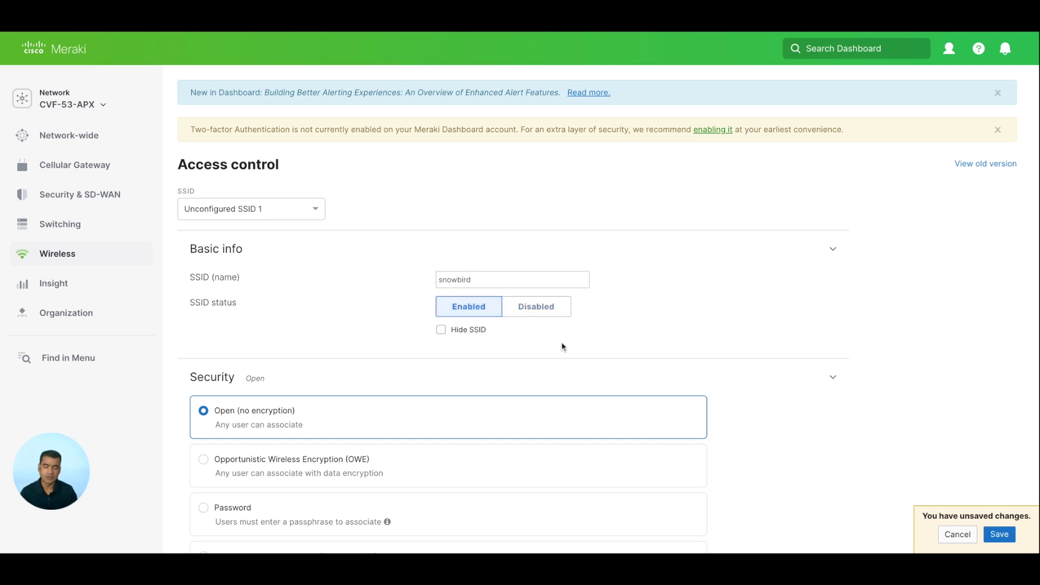
pyautogui.scroll(-4, 562, 347)
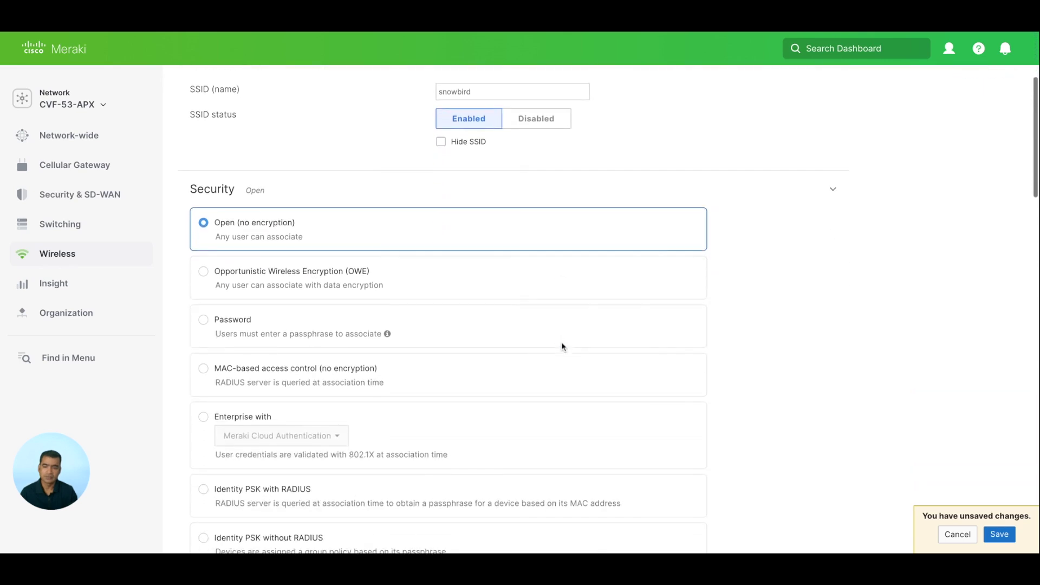
pyautogui.scroll(-2, 421, 372)
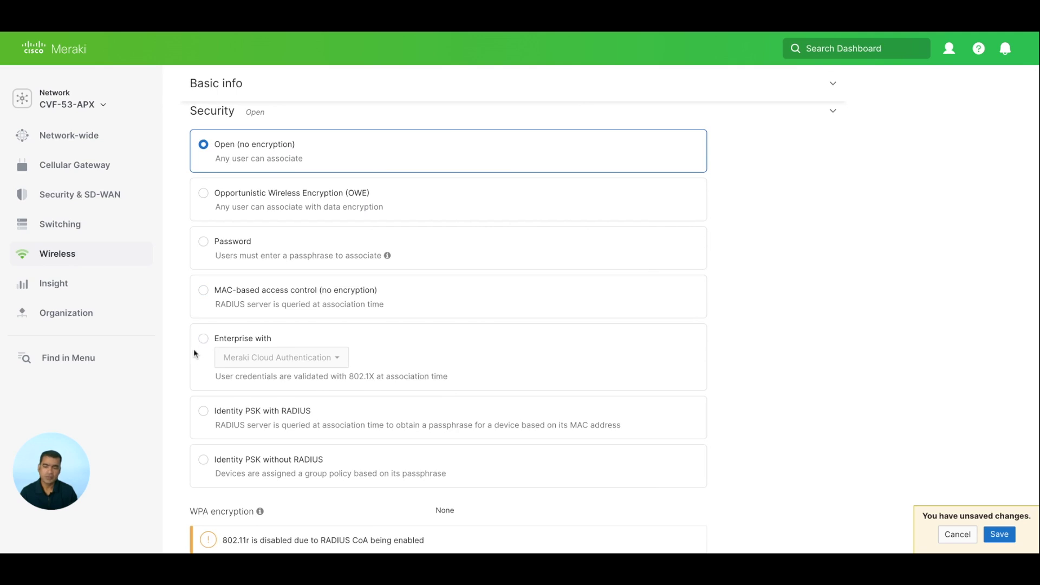
# Choose Enterprise 802.1X security using my RADIUS server for authentication
pyautogui.click(204, 340)
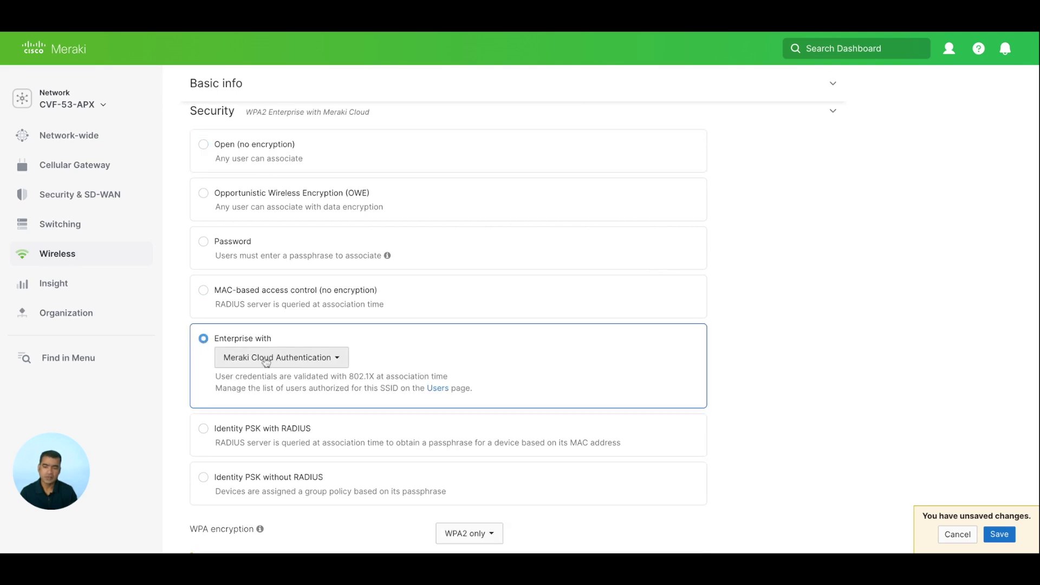
pyautogui.click(310, 362)
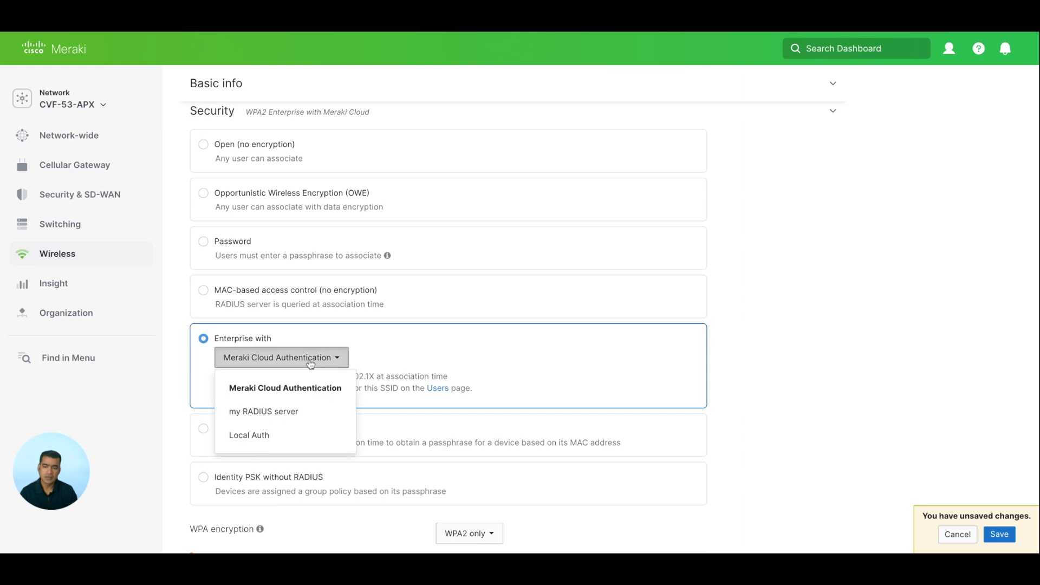
pyautogui.click(293, 411)
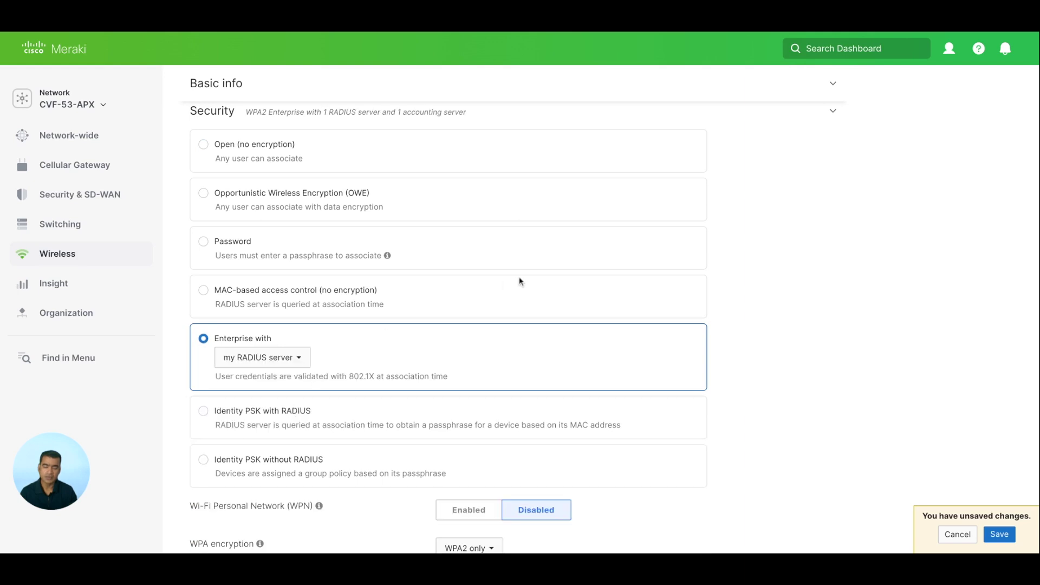
# Review the splash page and bridged client IP settings, then expand the RADIUS section
pyautogui.scroll(-3, 519, 279)
pyautogui.scroll(-2, 519, 283)
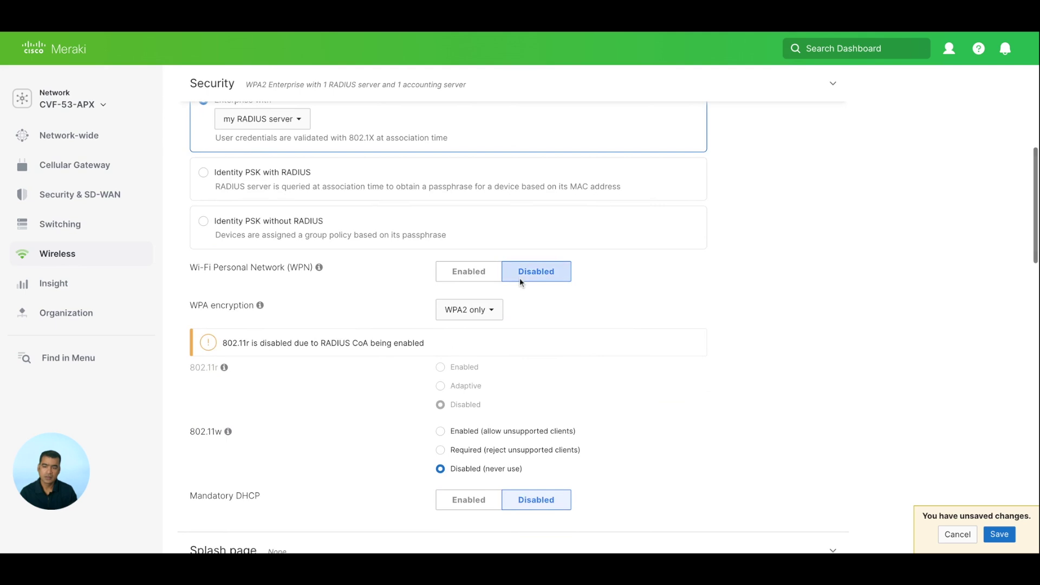
pyautogui.scroll(-2, 589, 274)
pyautogui.scroll(-2, 590, 274)
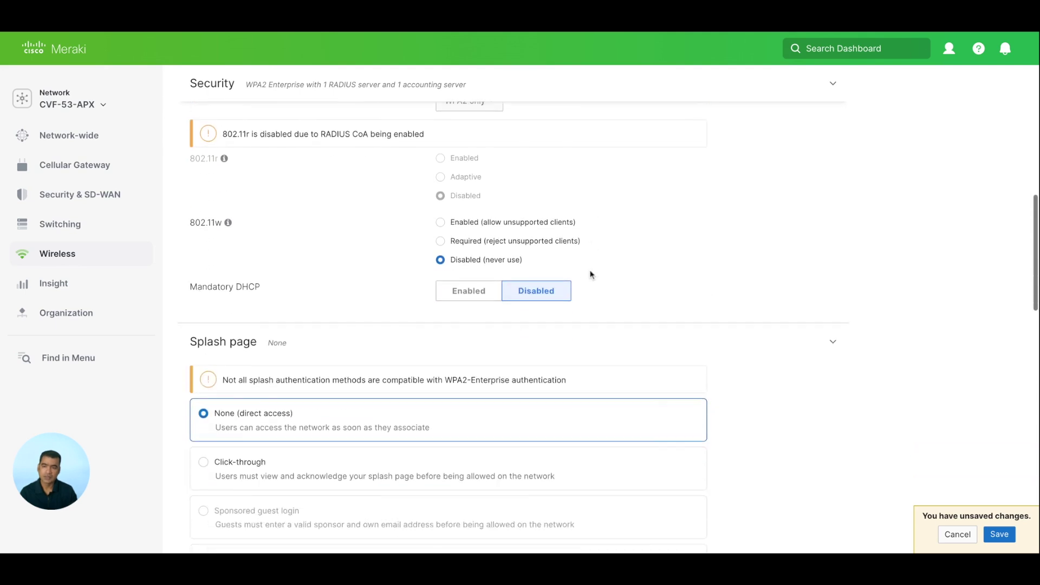
pyautogui.scroll(2, 591, 274)
pyautogui.scroll(-4, 590, 275)
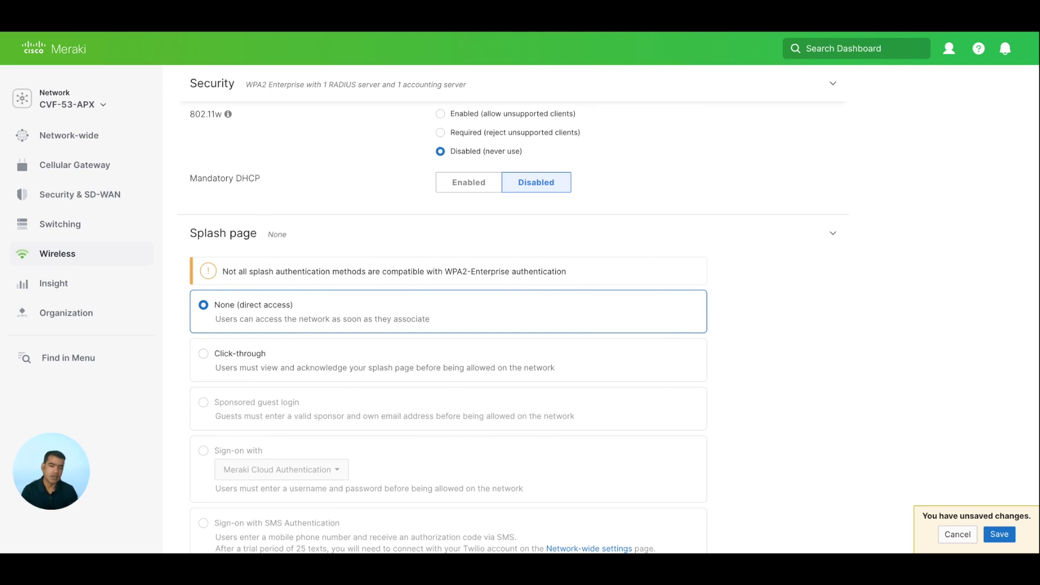
pyautogui.scroll(-1, 337, 249)
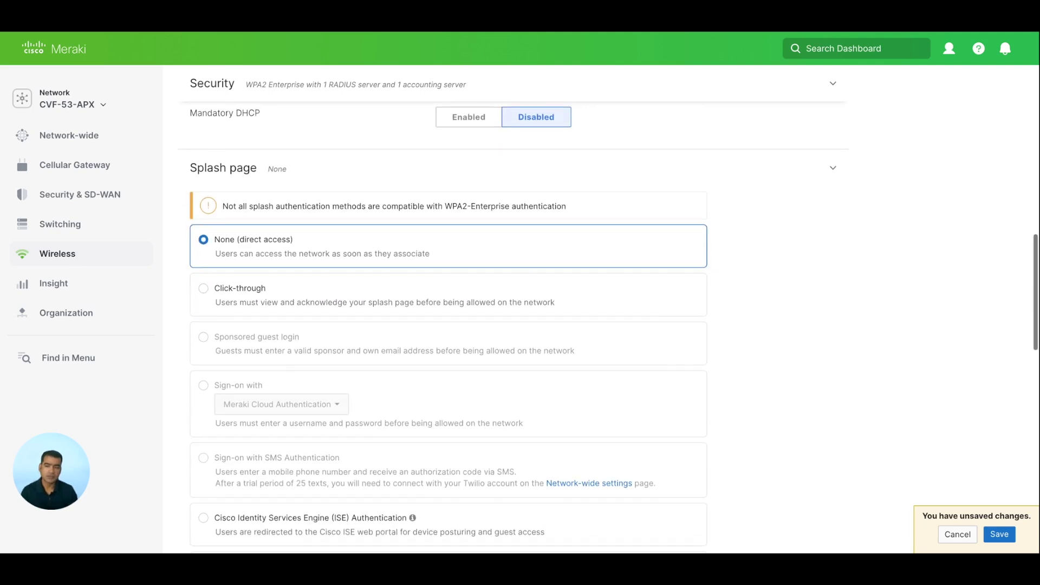
pyautogui.scroll(-5, 337, 249)
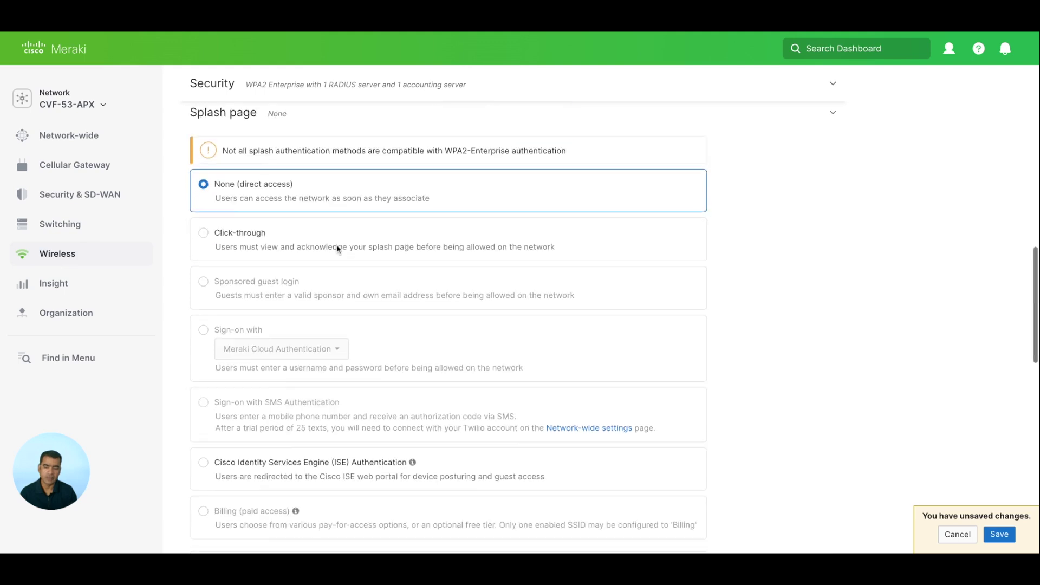
pyautogui.scroll(-2, 215, 340)
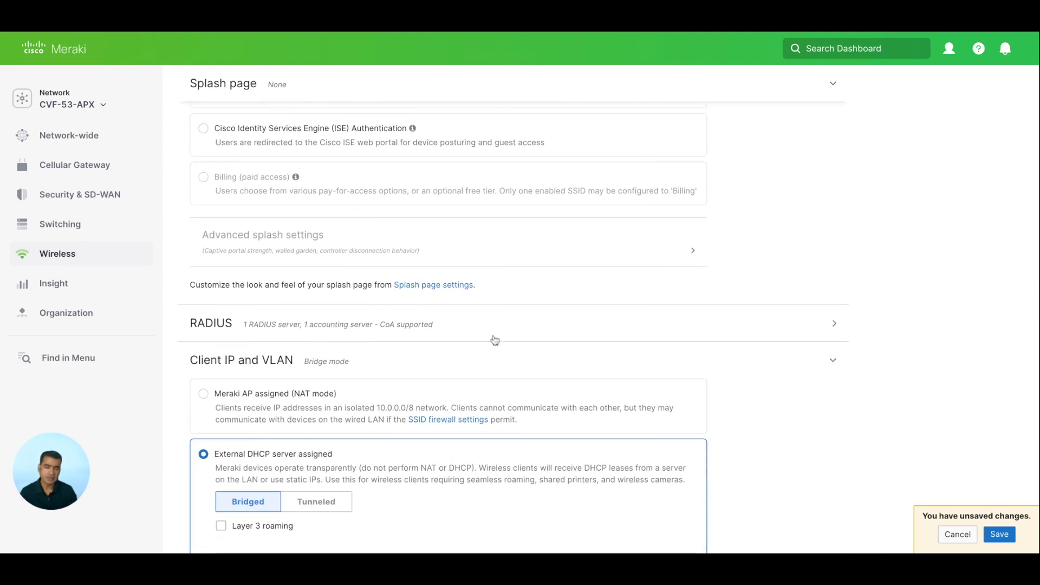
pyautogui.click(835, 325)
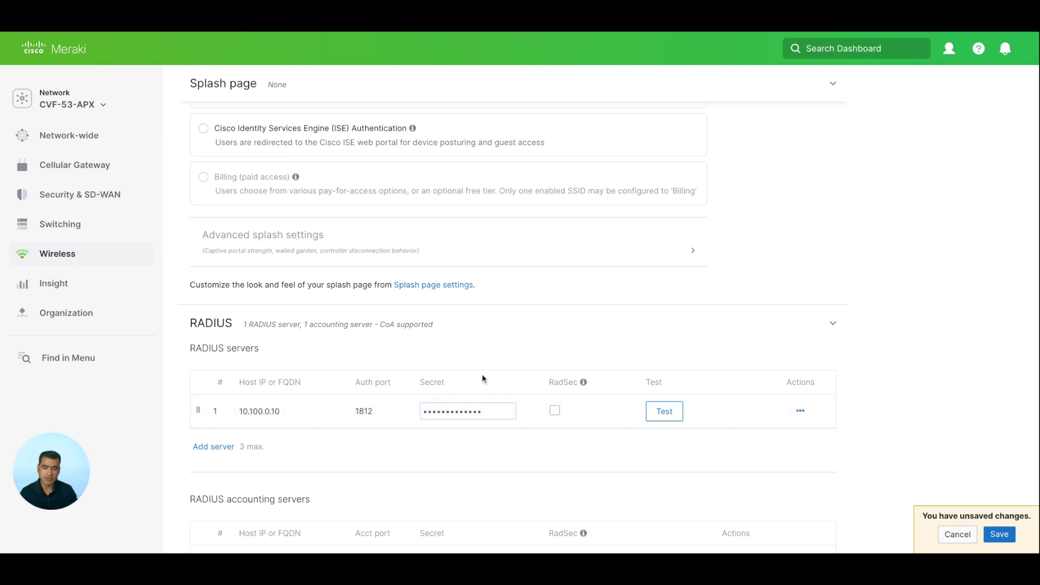
# Enter a test username and password in the RADIUS test, saving the SSID settings, then cancel the test
pyautogui.click(664, 413)
pyautogui.click(780, 402)
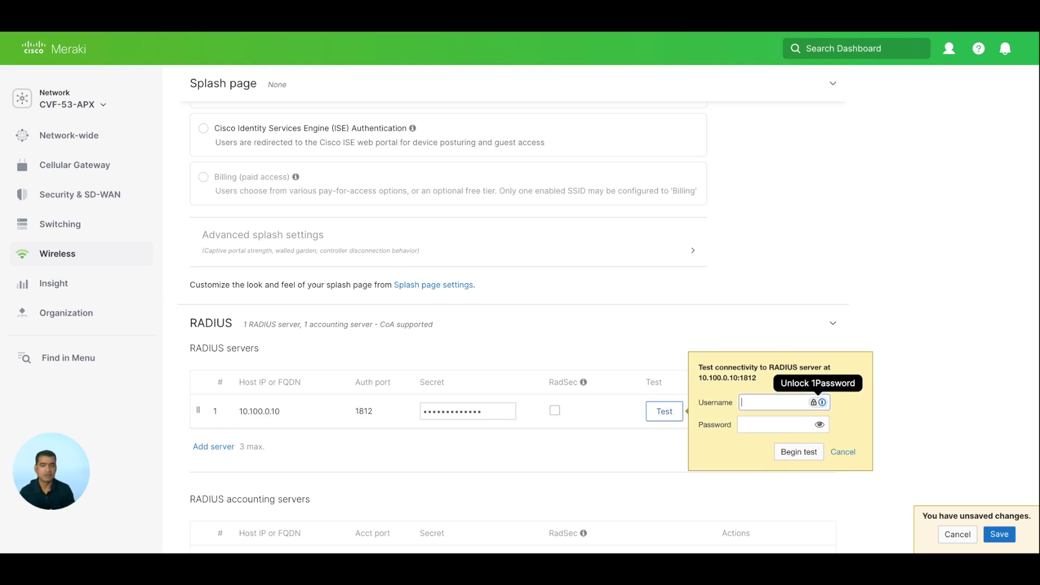
pyautogui.write('apx53-client')
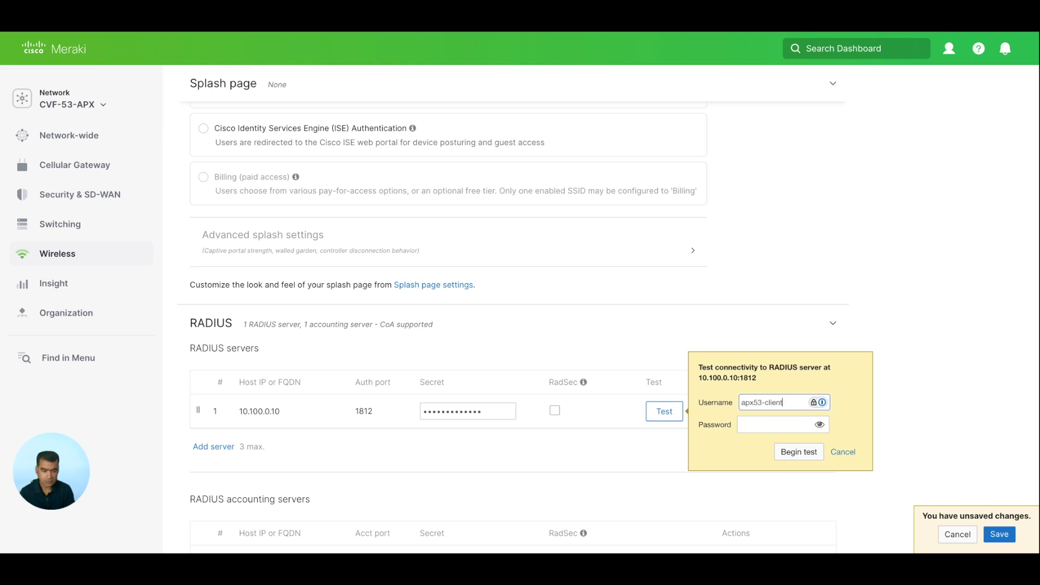
pyautogui.click(783, 403)
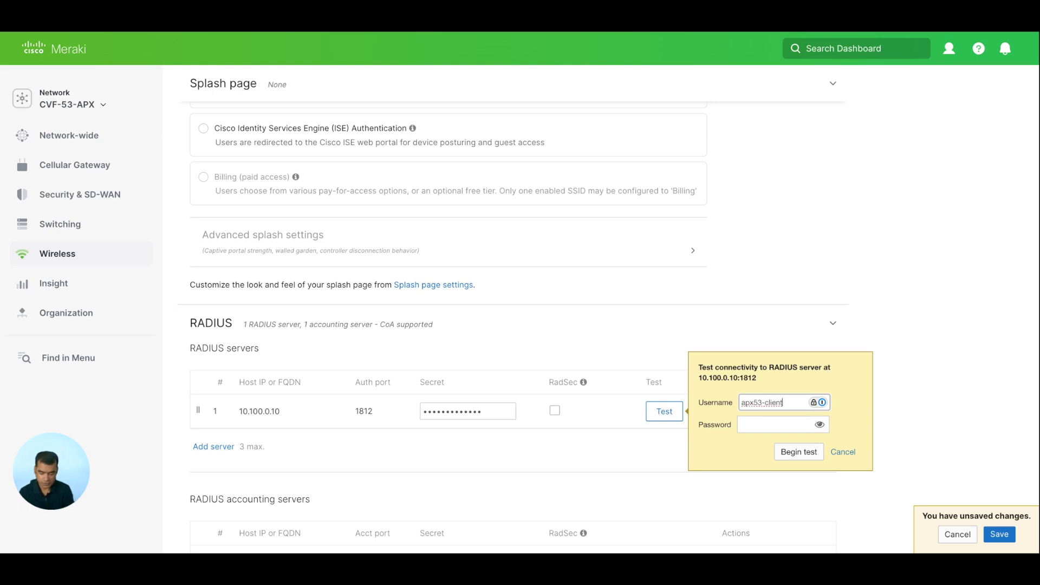
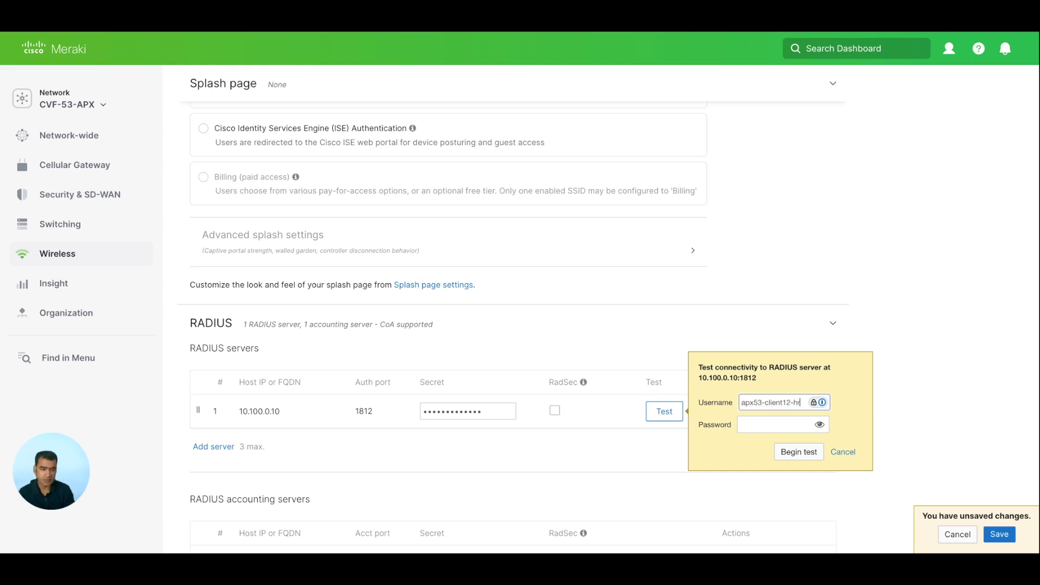
pyautogui.click(768, 427)
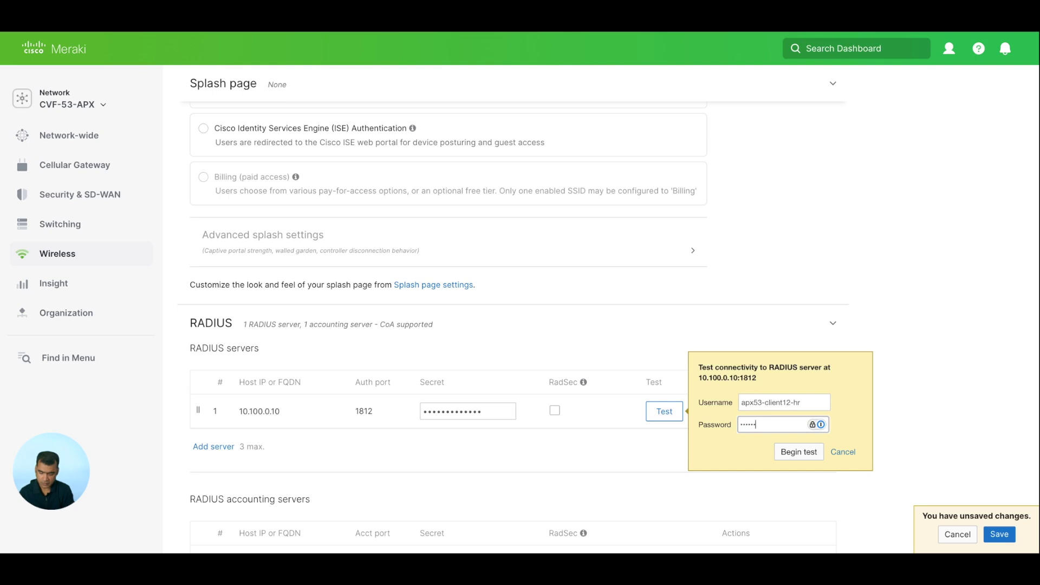
pyautogui.press('Return')
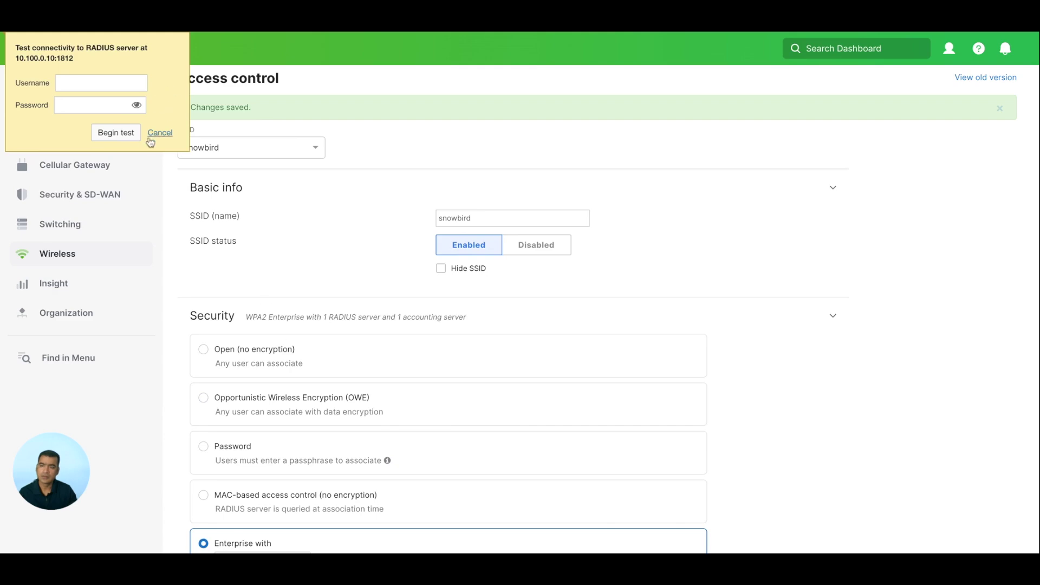
pyautogui.click(161, 134)
# Expand the RADIUS settings, note accounting port 1813, and enable RADIUS testing
pyautogui.scroll(-15, 644, 248)
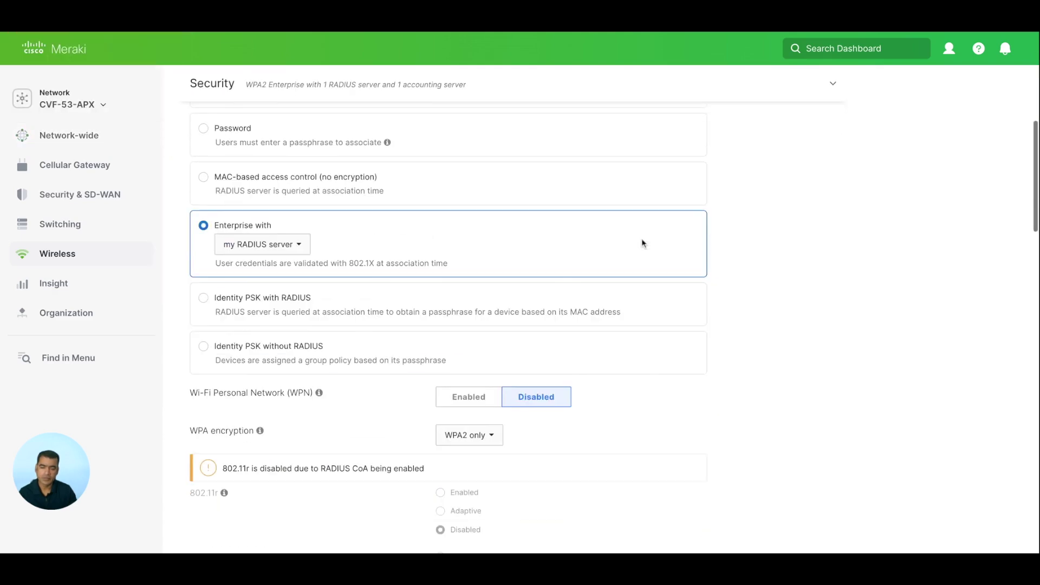
pyautogui.scroll(-10, 656, 237)
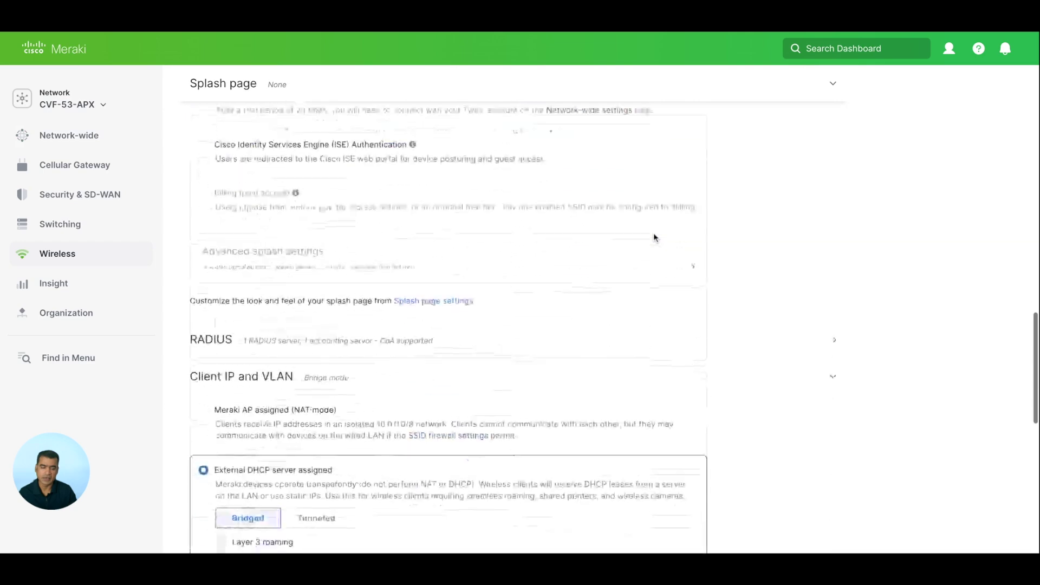
pyautogui.scroll(3, 794, 325)
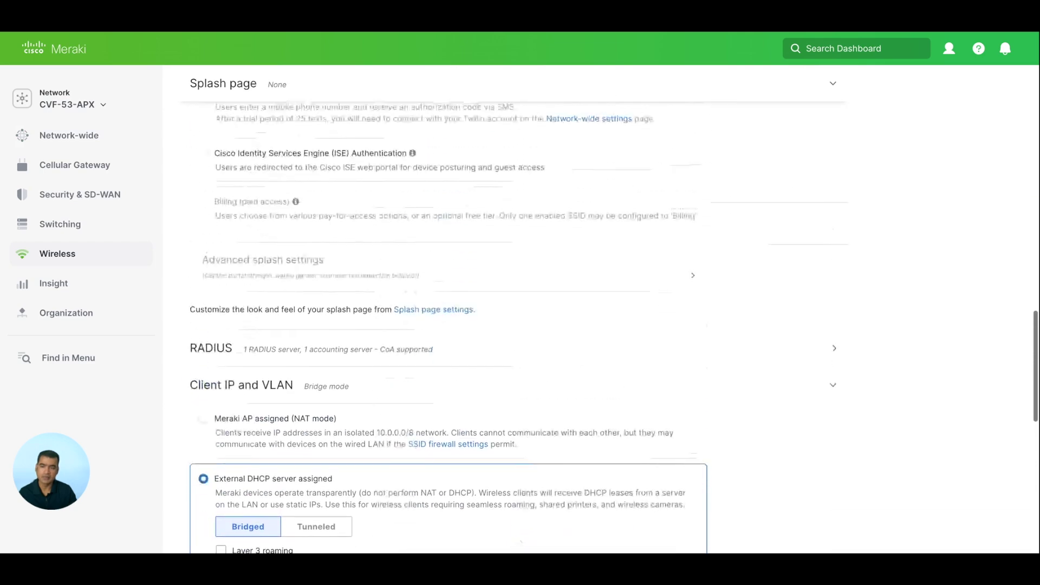
pyautogui.click(835, 351)
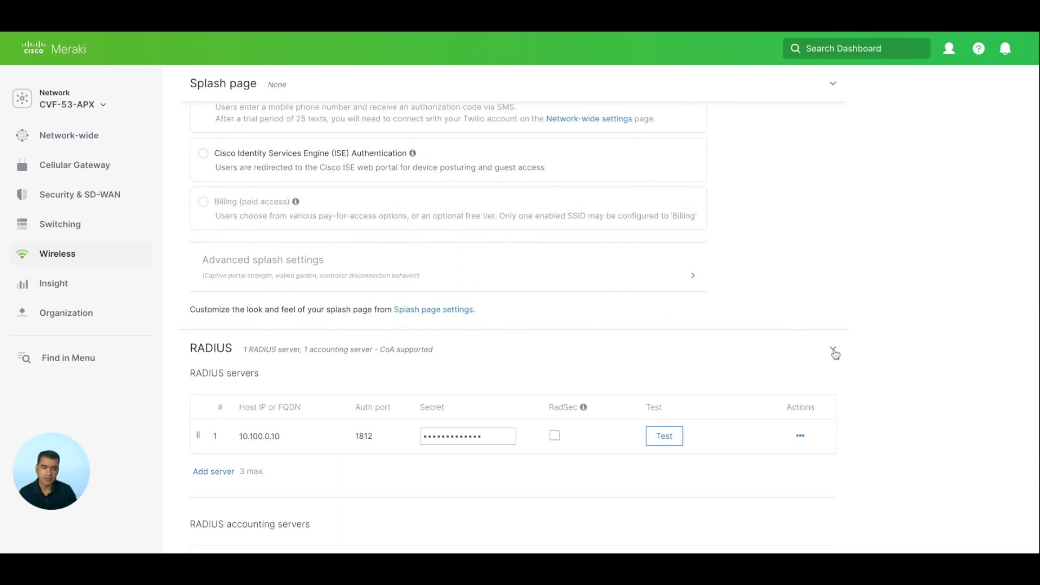
pyautogui.scroll(-3, 835, 351)
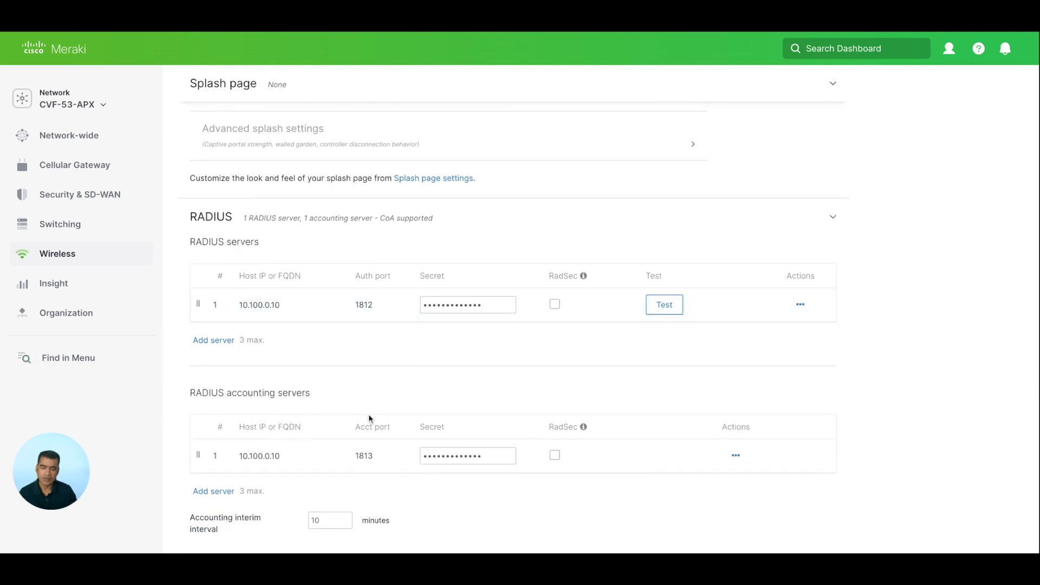
pyautogui.doubleClick(374, 458)
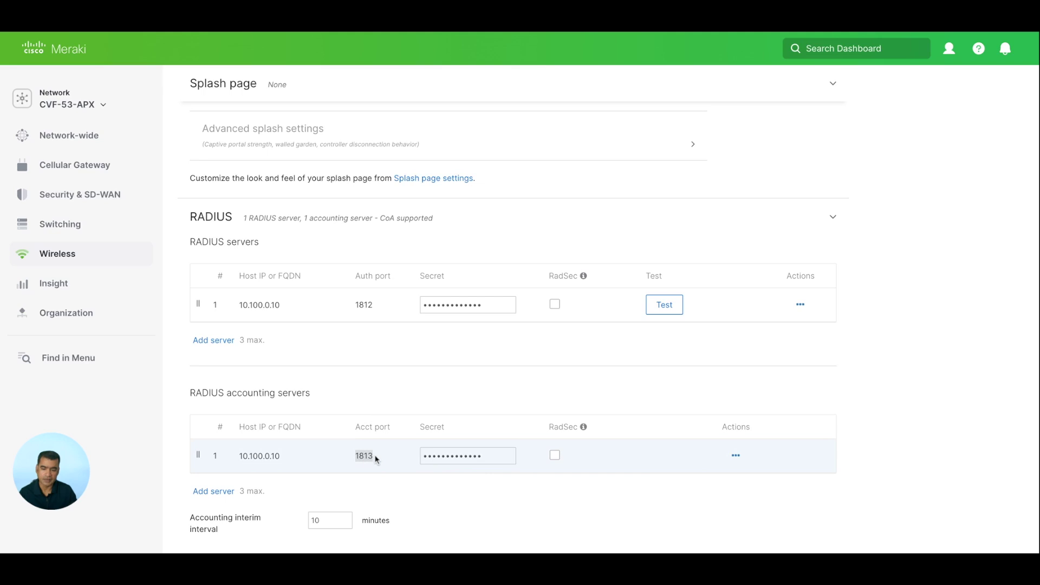
pyautogui.scroll(-3, 455, 360)
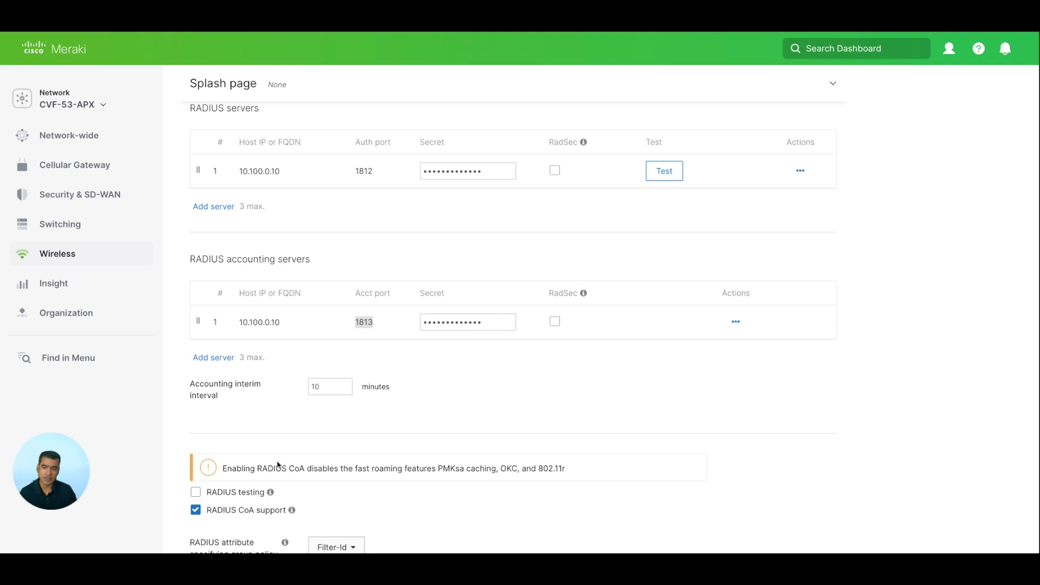
pyautogui.click(196, 493)
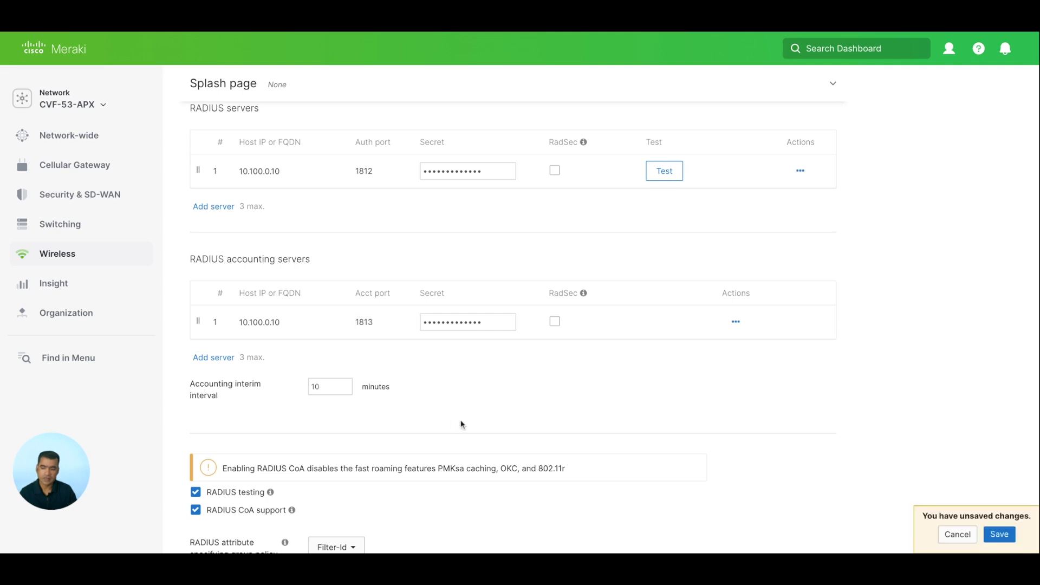
pyautogui.scroll(3, 673, 248)
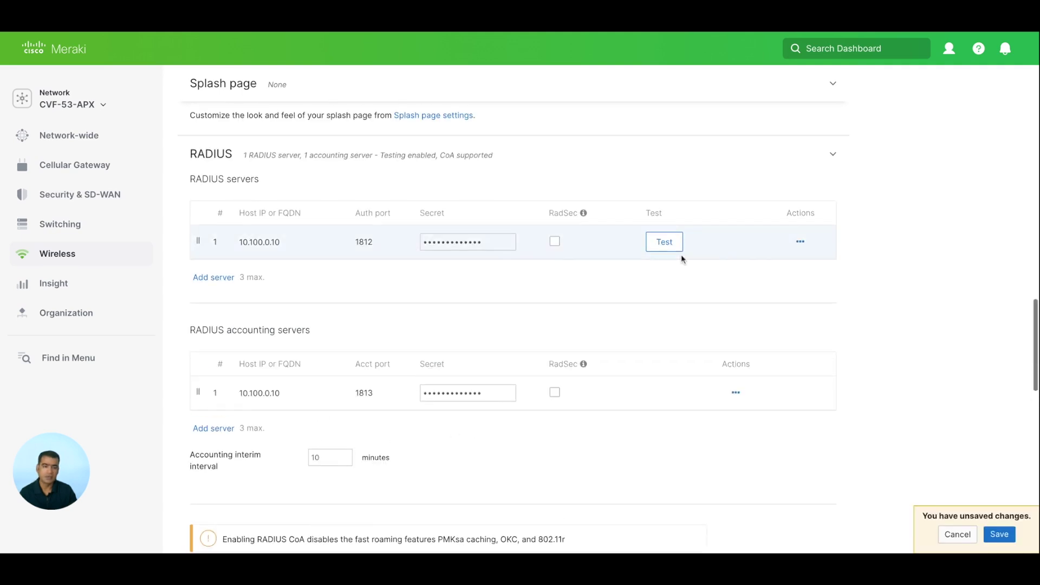
# Test connectivity to 10.100.0.10 with test credentials and close the failed authentication result
pyautogui.click(672, 250)
pyautogui.click(788, 233)
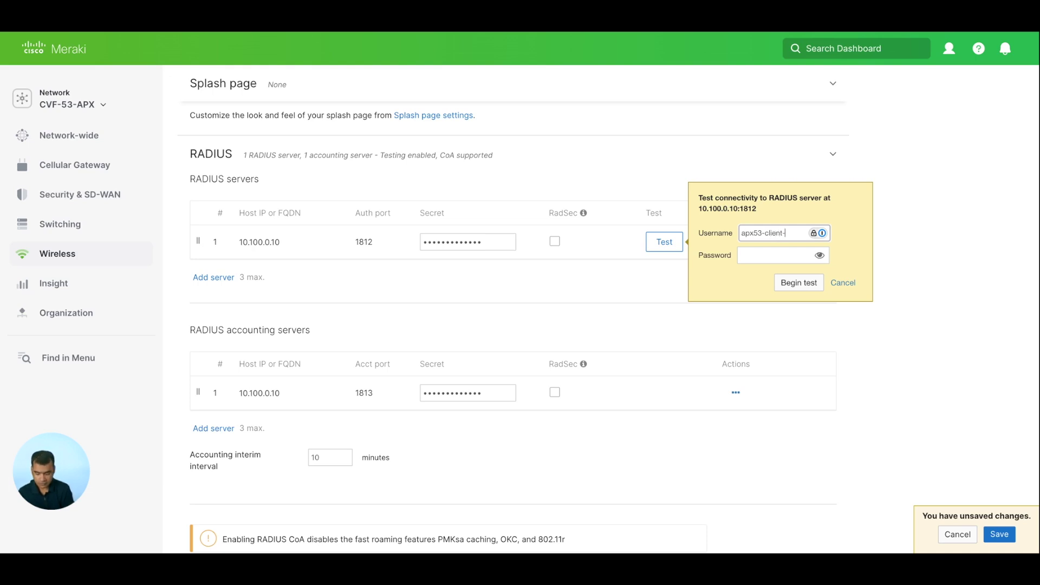
pyautogui.click(775, 255)
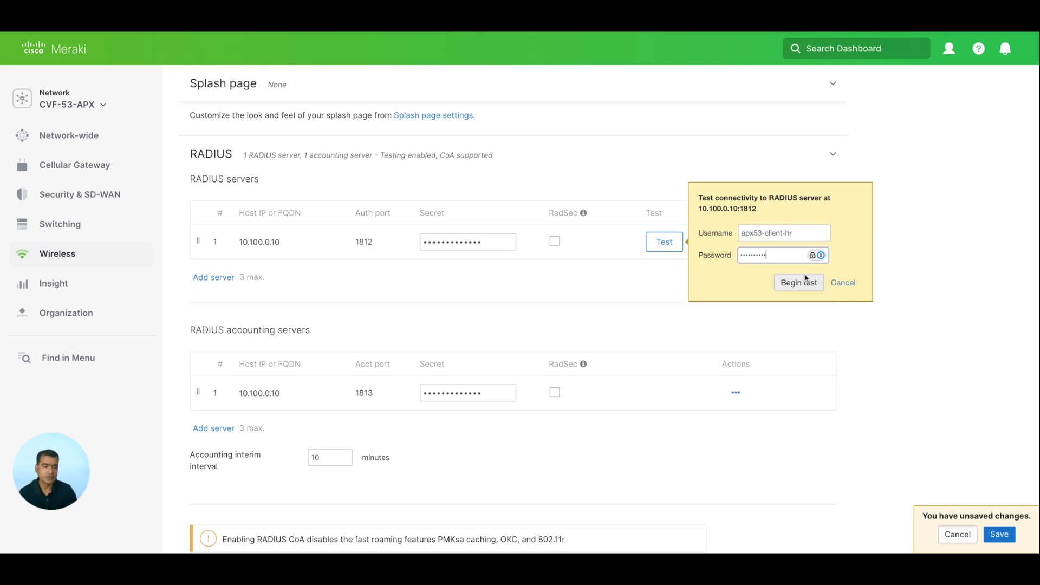
pyautogui.click(799, 282)
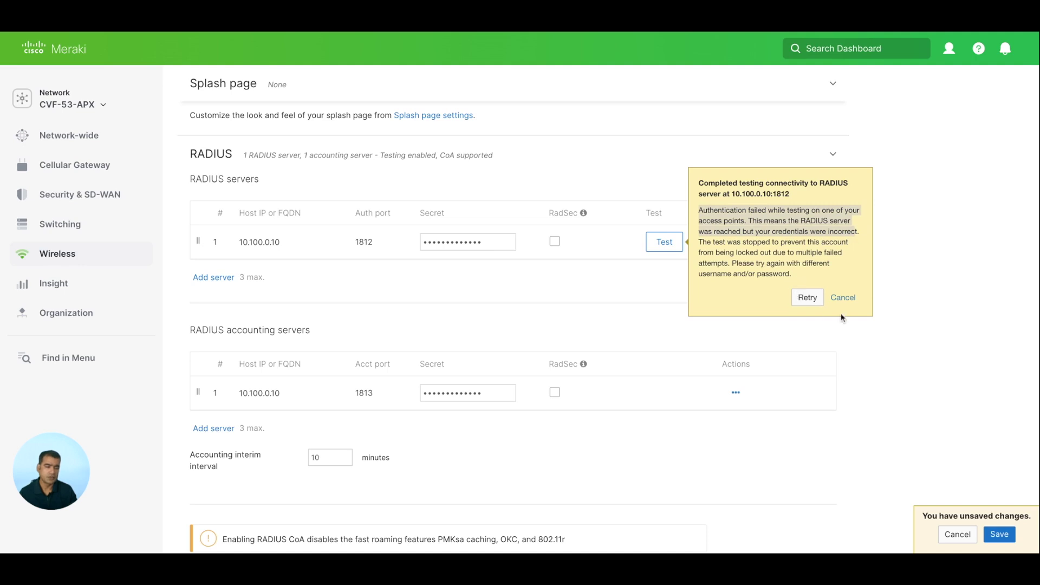
pyautogui.click(841, 298)
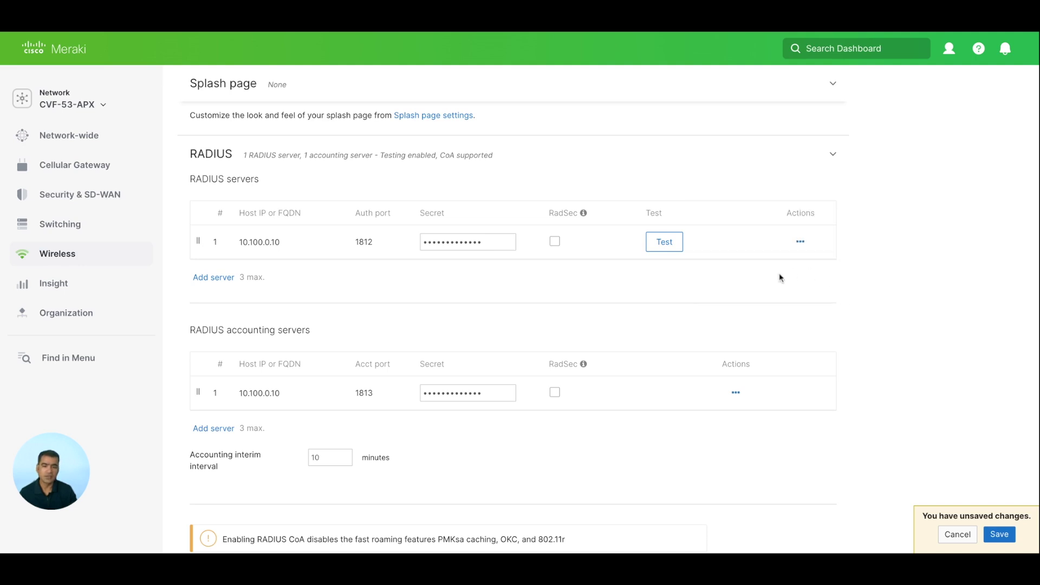
pyautogui.scroll(-2, 781, 276)
# Change the Default VLAN ID under VLAN tagging from 1 to 120 and save
pyautogui.scroll(-2, 780, 277)
pyautogui.scroll(-3, 780, 277)
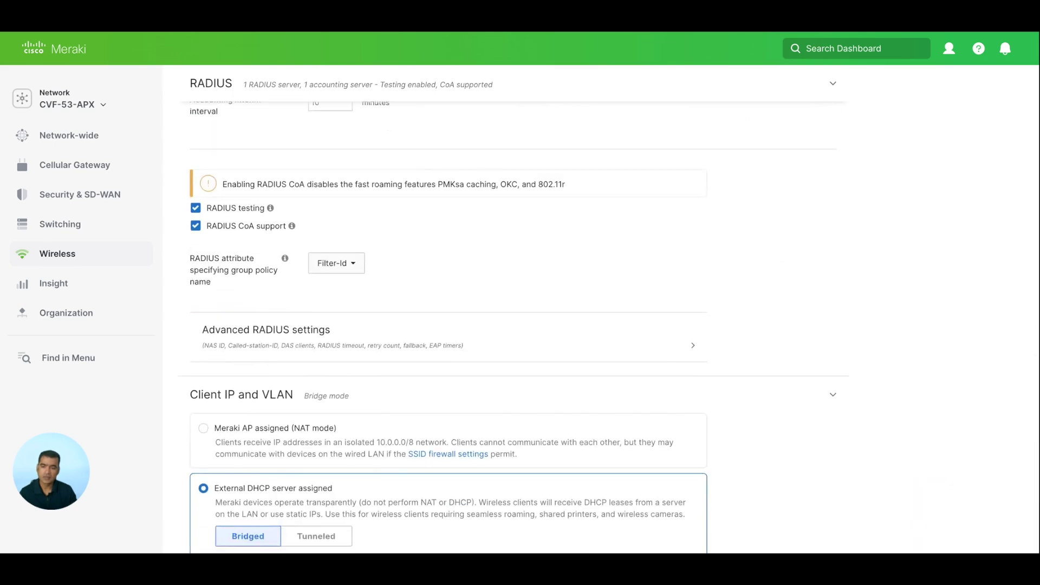
pyautogui.scroll(-3, 489, 276)
pyautogui.scroll(-1, 489, 275)
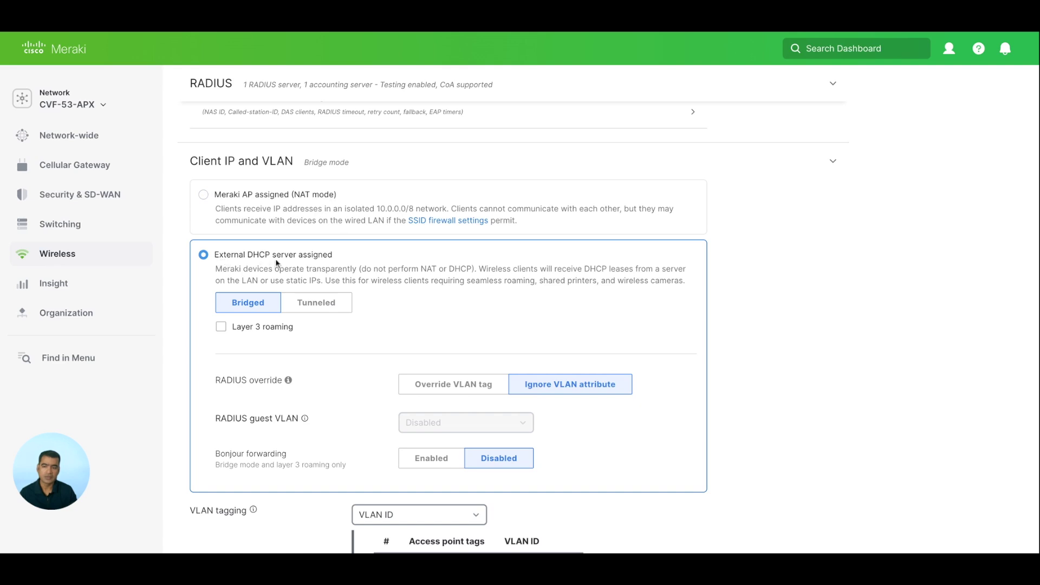
pyautogui.scroll(-3, 329, 265)
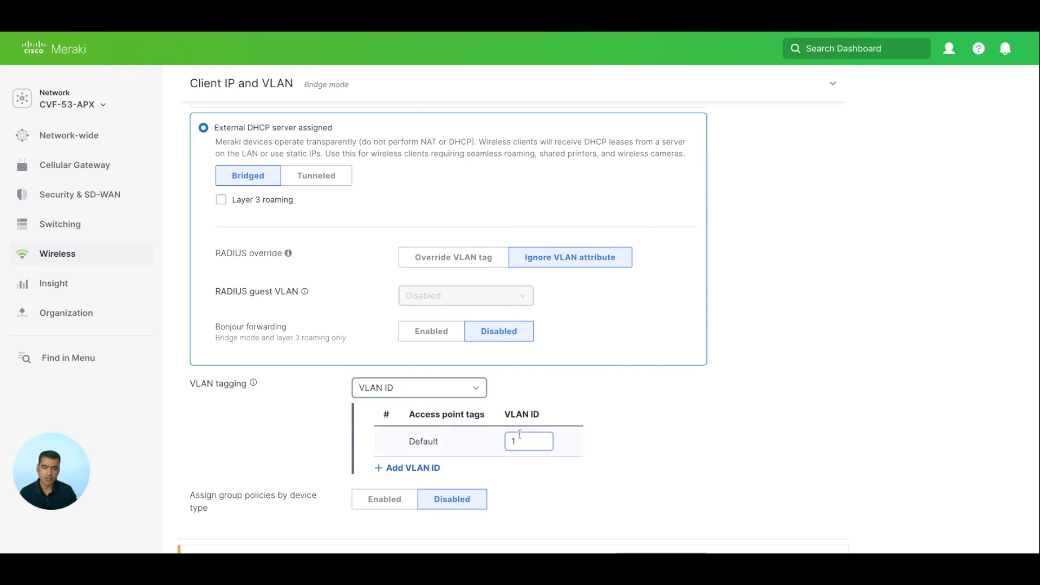
pyautogui.write('20')
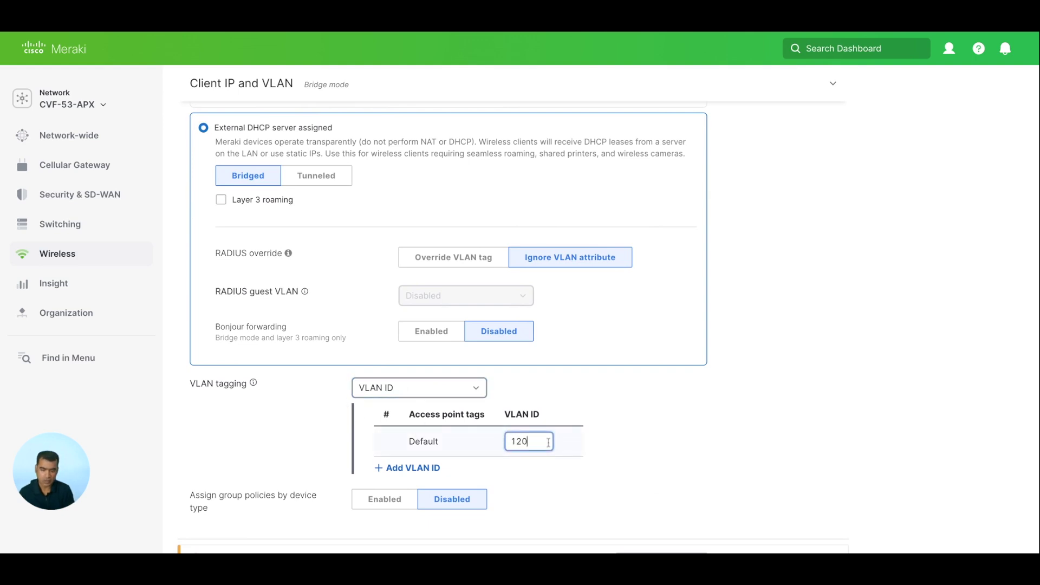
pyautogui.scroll(-2, 570, 398)
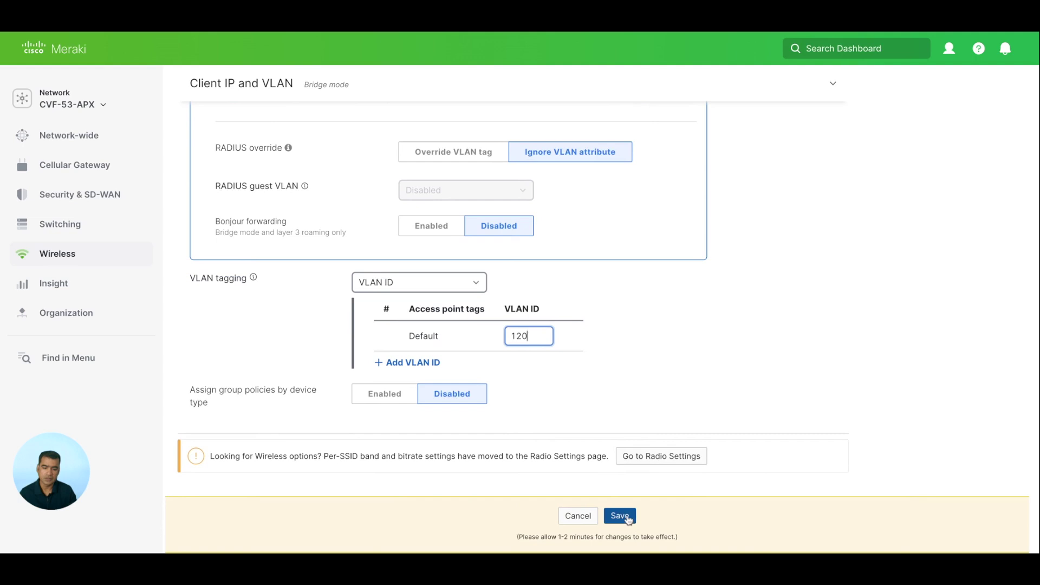
pyautogui.click(627, 518)
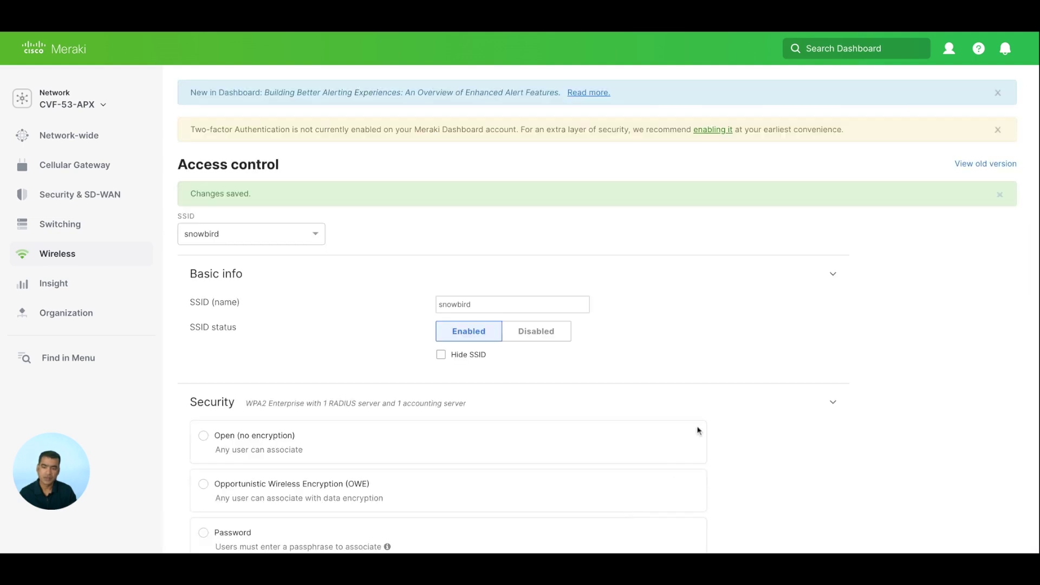
pyautogui.scroll(-8, 706, 422)
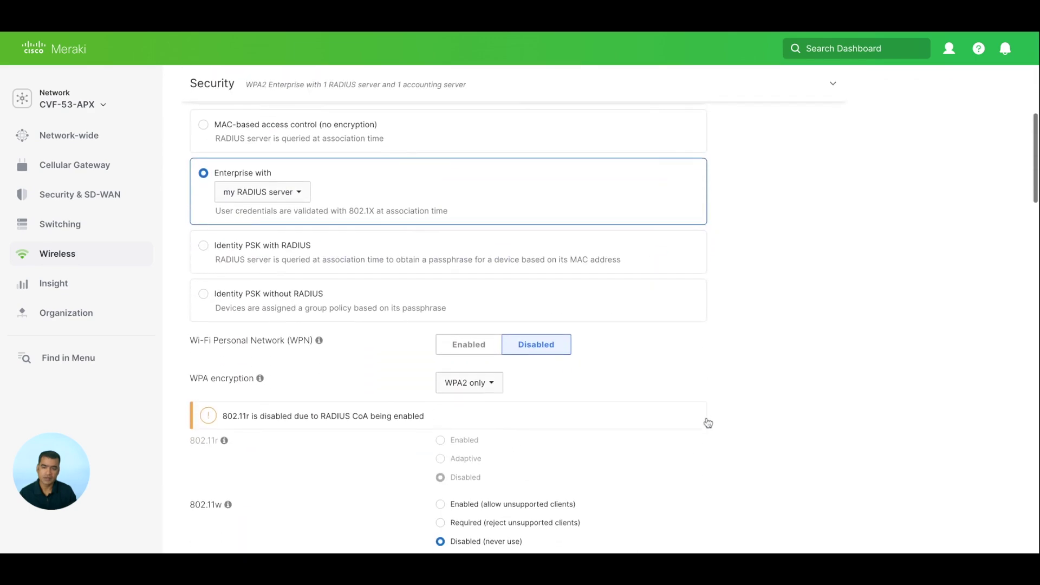
pyautogui.scroll(-10, 706, 422)
pyautogui.scroll(-15, 457, 401)
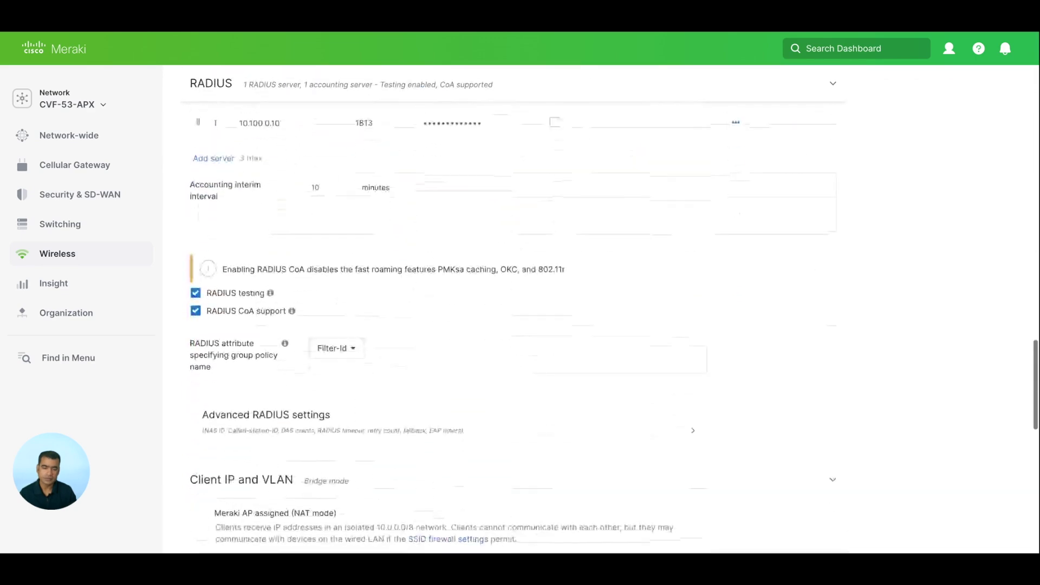
pyautogui.moveTo(132, 253)
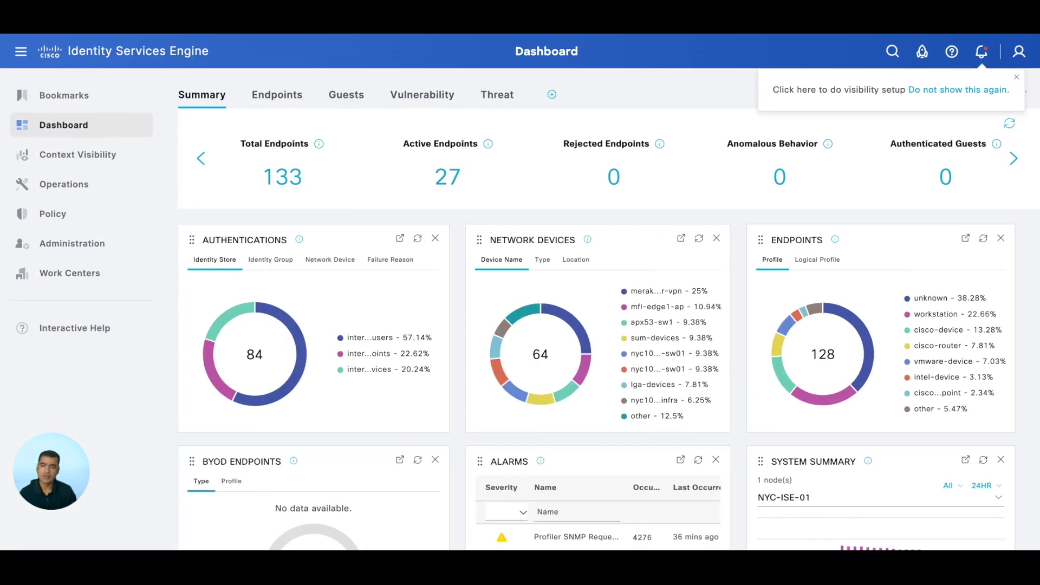
# Open the dot1x-employee-wireless-Meraki authorization profile and check its VLAN 120 assignment in Common Tasks
pyautogui.moveTo(70, 216)
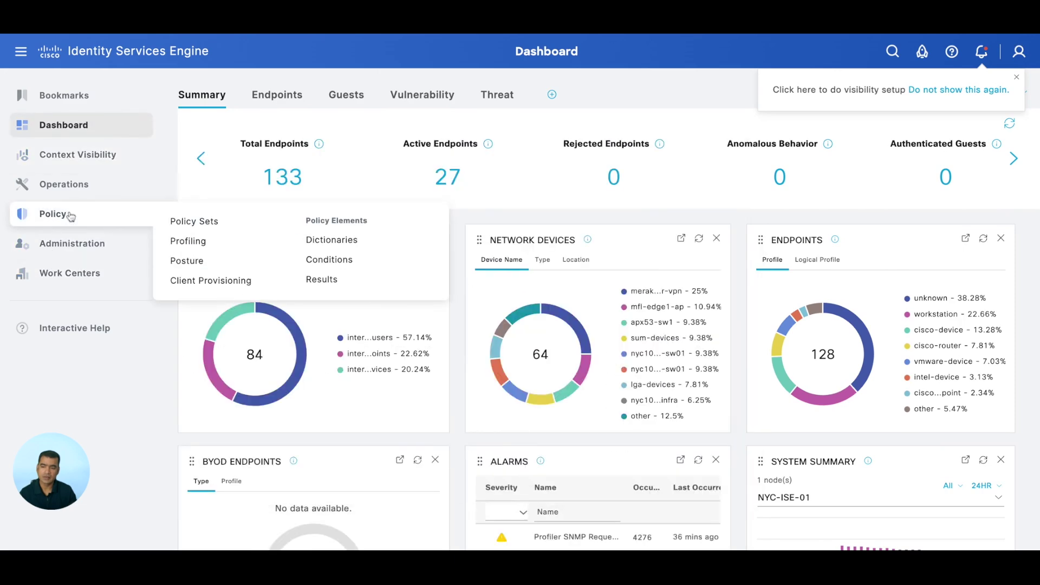
pyautogui.click(322, 282)
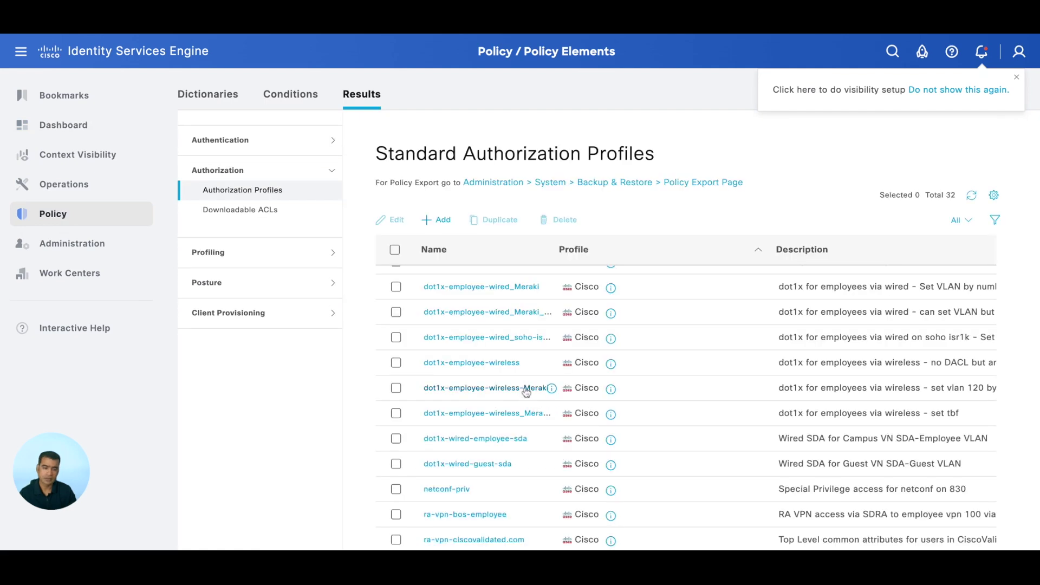
pyautogui.click(524, 390)
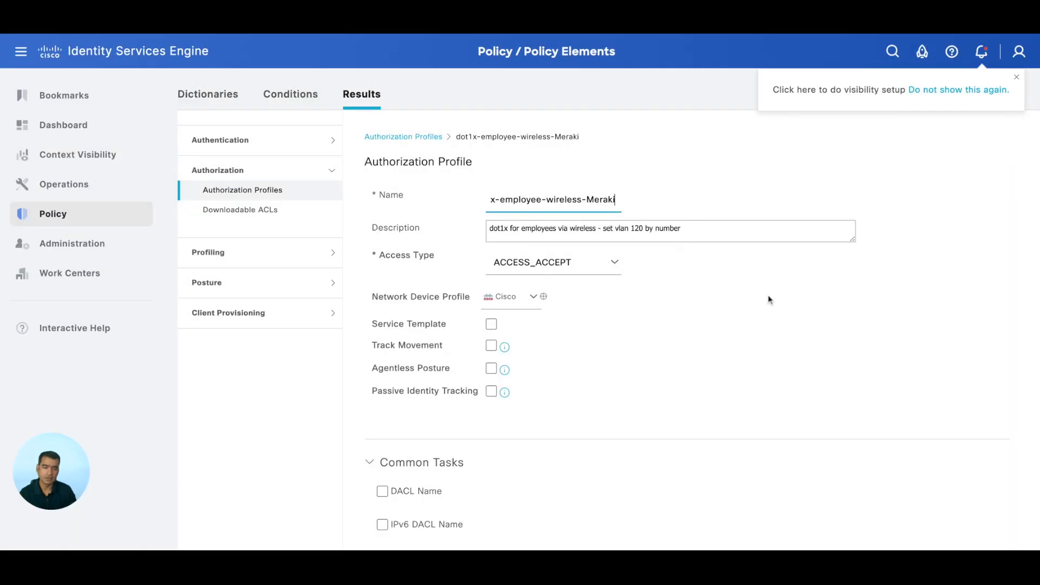
pyautogui.scroll(-5, 759, 299)
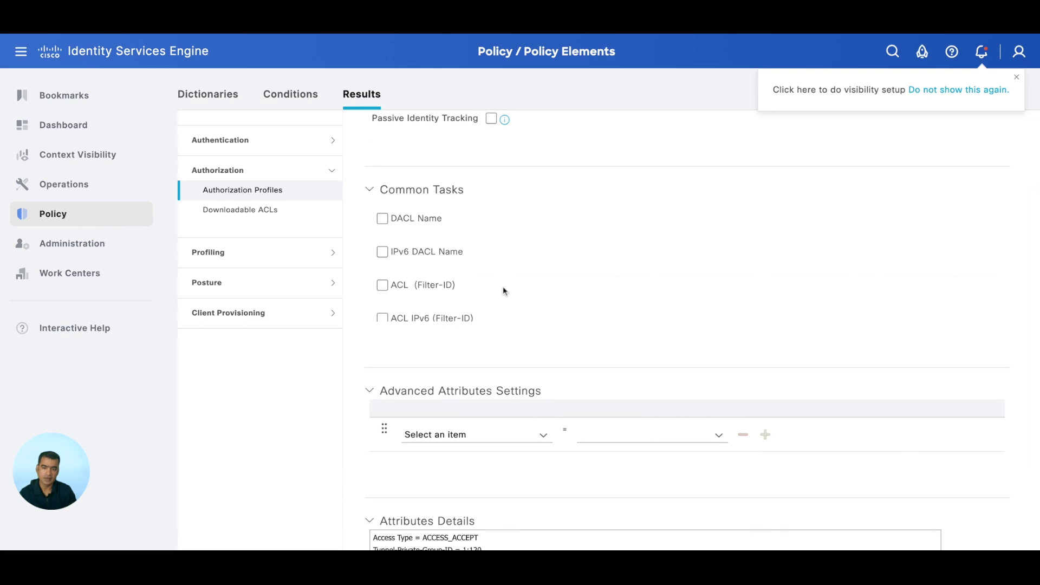
pyautogui.scroll(-3, 592, 271)
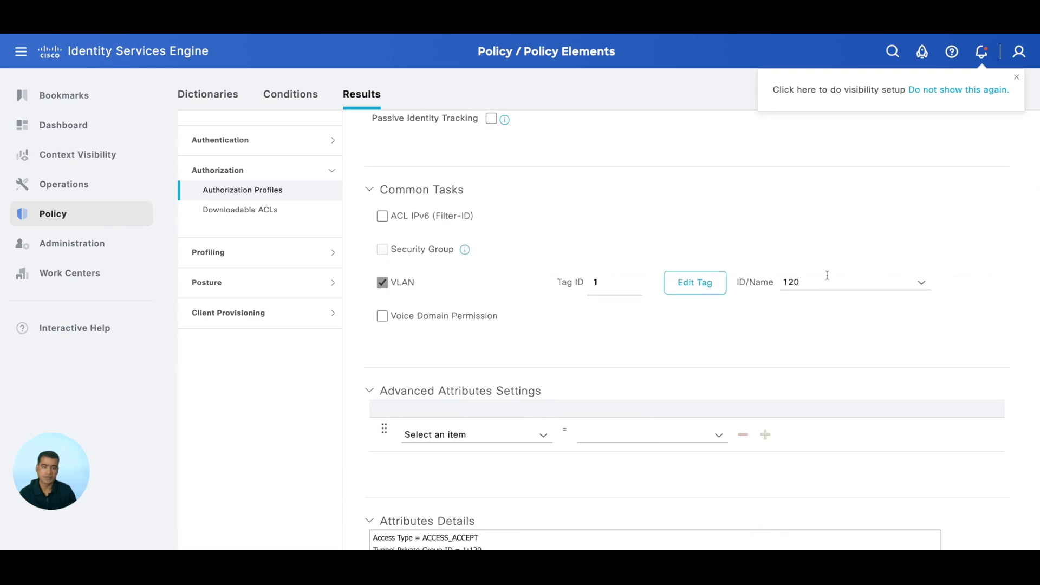
pyautogui.scroll(-2, 835, 320)
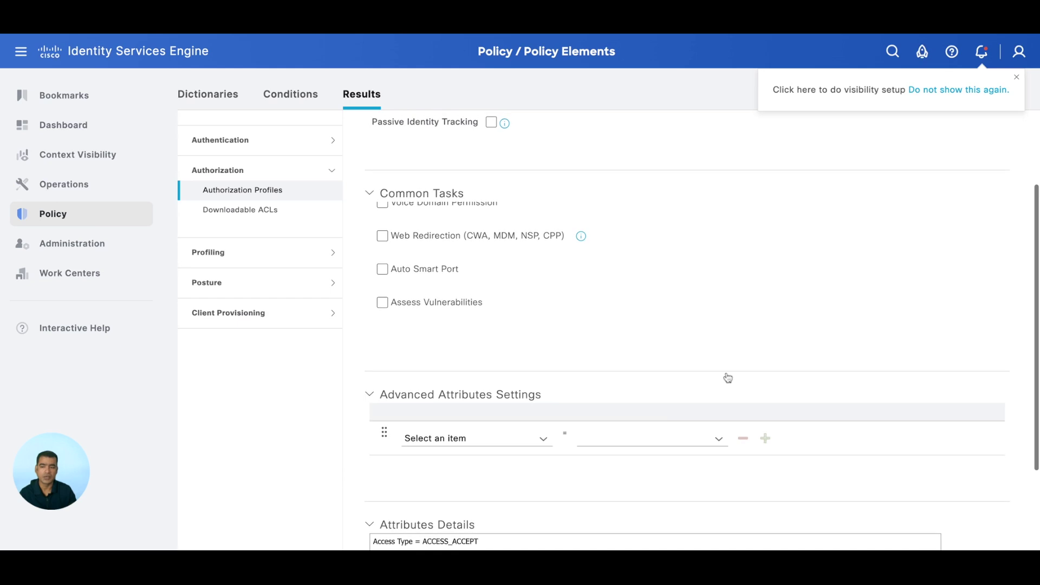
# Open the Default policy set and expand its Authorization Policy rules
pyautogui.moveTo(89, 225)
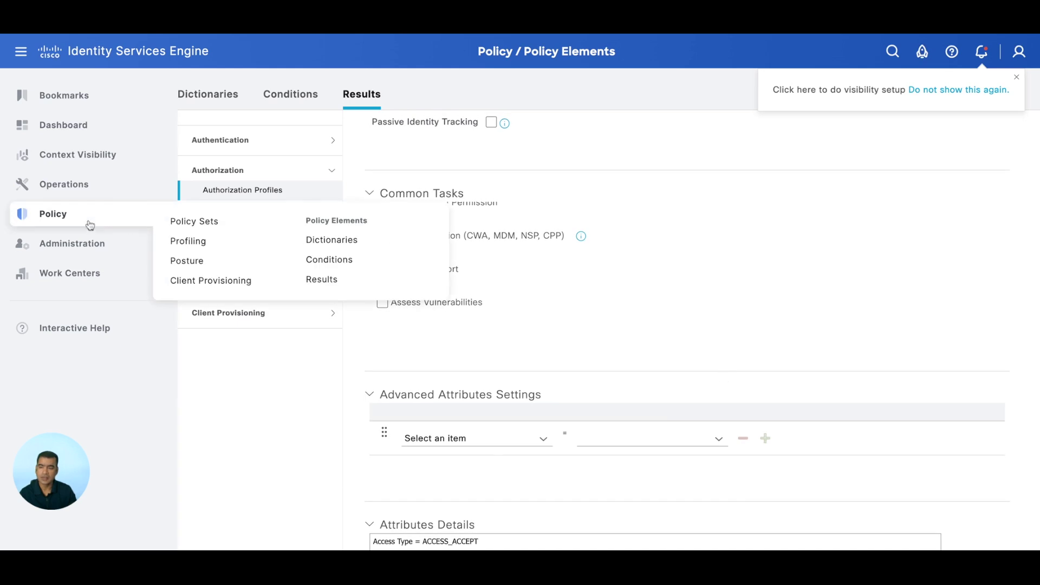
pyautogui.click(233, 230)
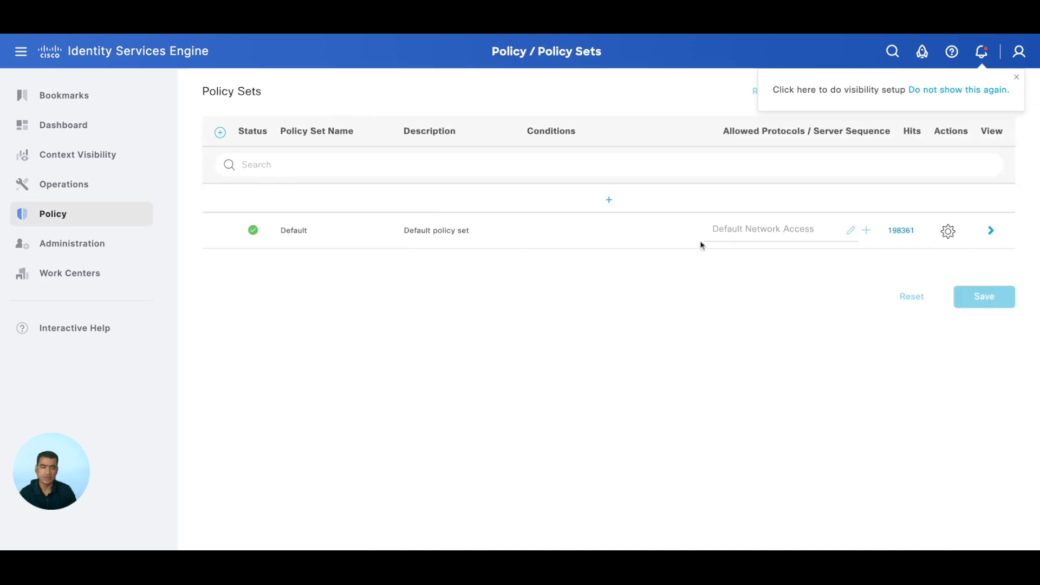
pyautogui.click(991, 231)
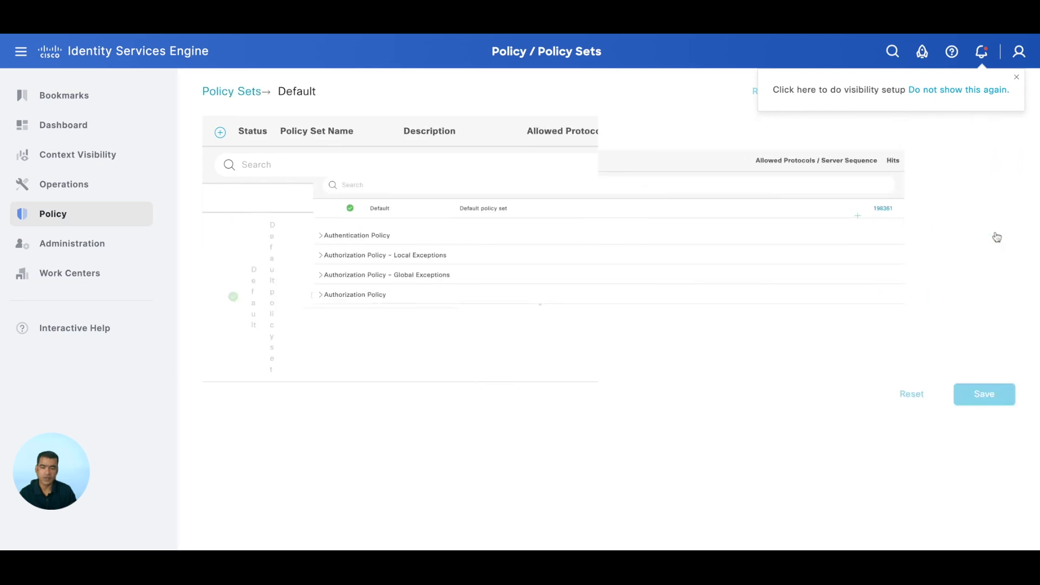
pyautogui.click(217, 337)
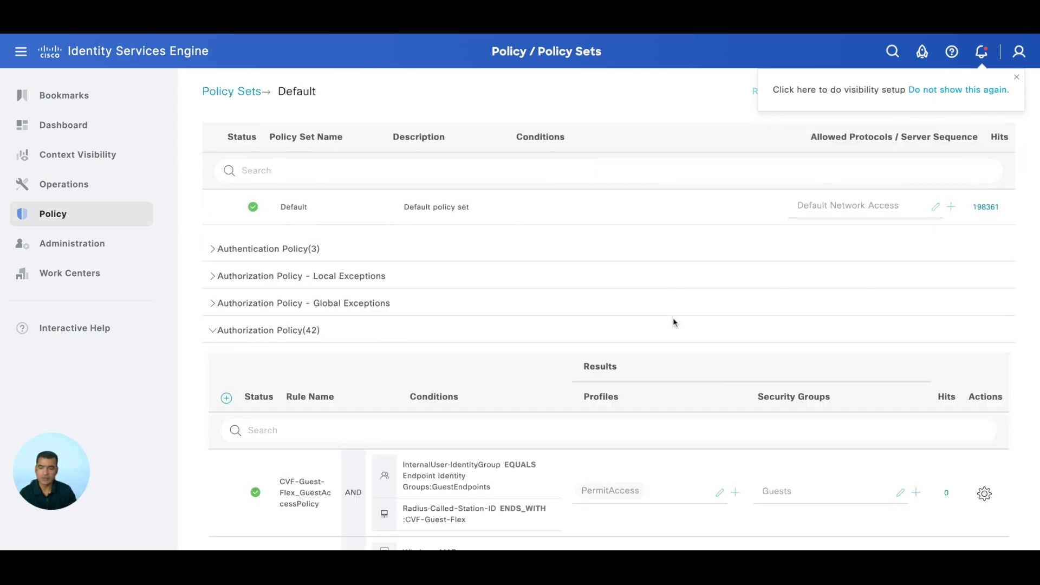
pyautogui.scroll(-5, 673, 317)
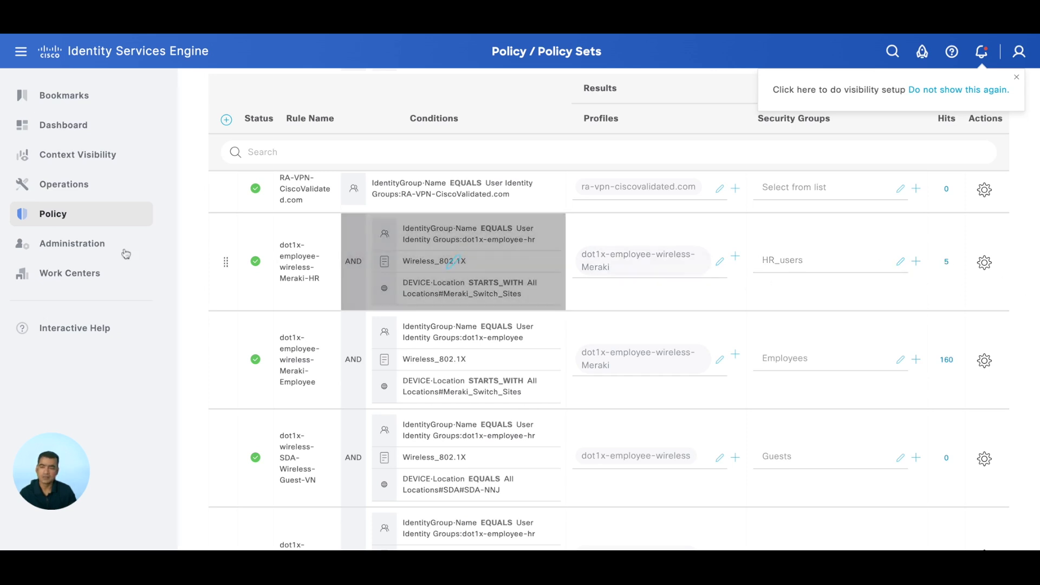
# Go to Administration > Network Resources > Network Devices
pyautogui.moveTo(91, 218)
pyautogui.moveTo(92, 254)
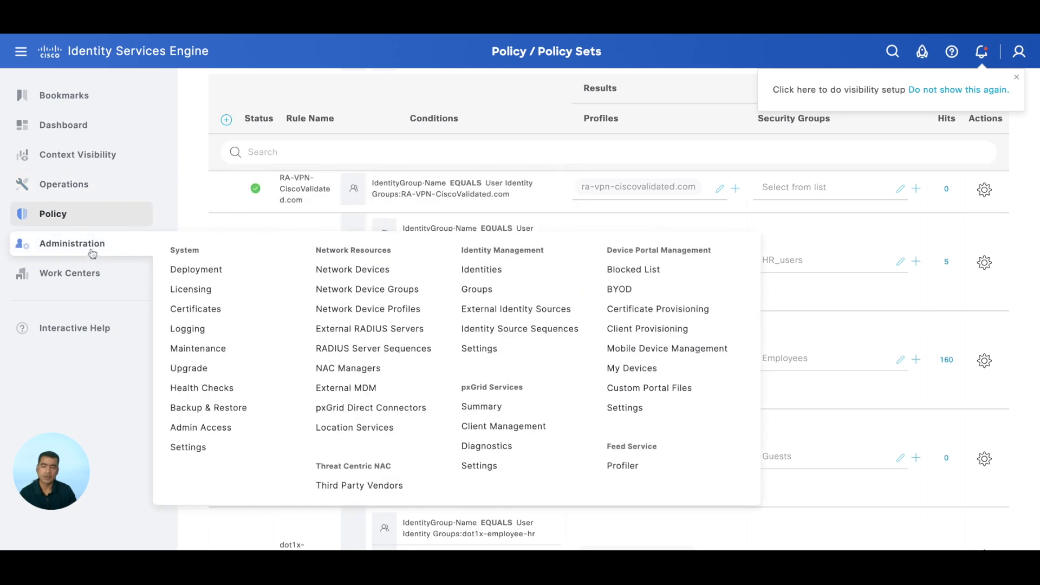
pyautogui.click(388, 273)
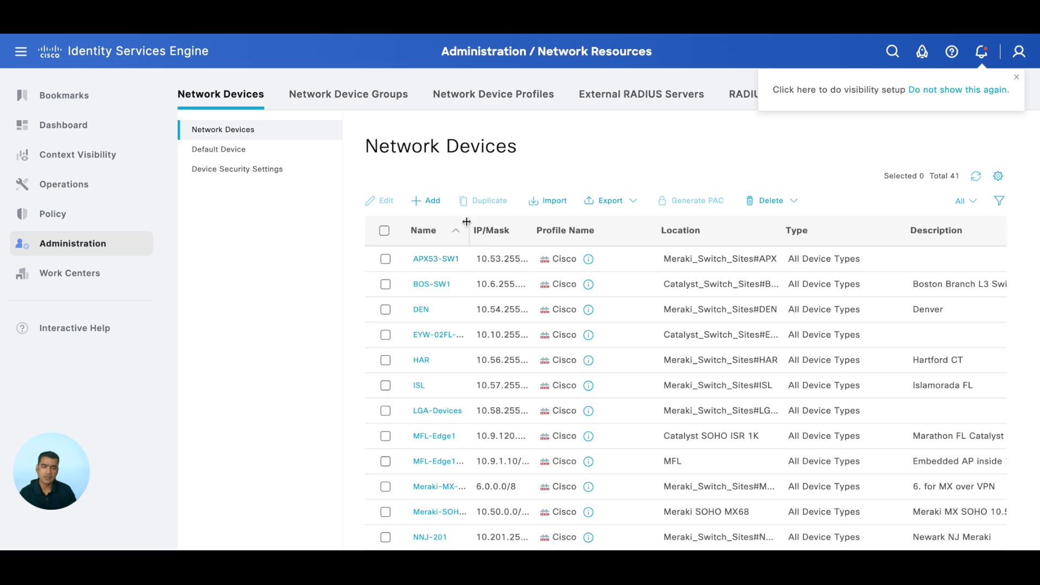
# Open APX53-SW1 and check its IP address 10.53.255.2/24 and APX location
pyautogui.click(450, 260)
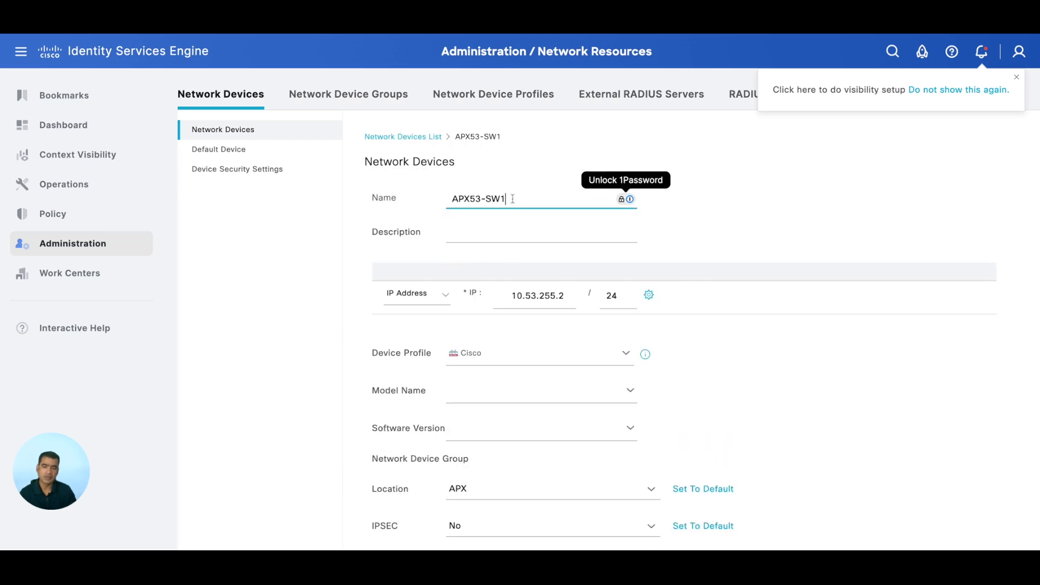
pyautogui.hscroll(1, 546, 225)
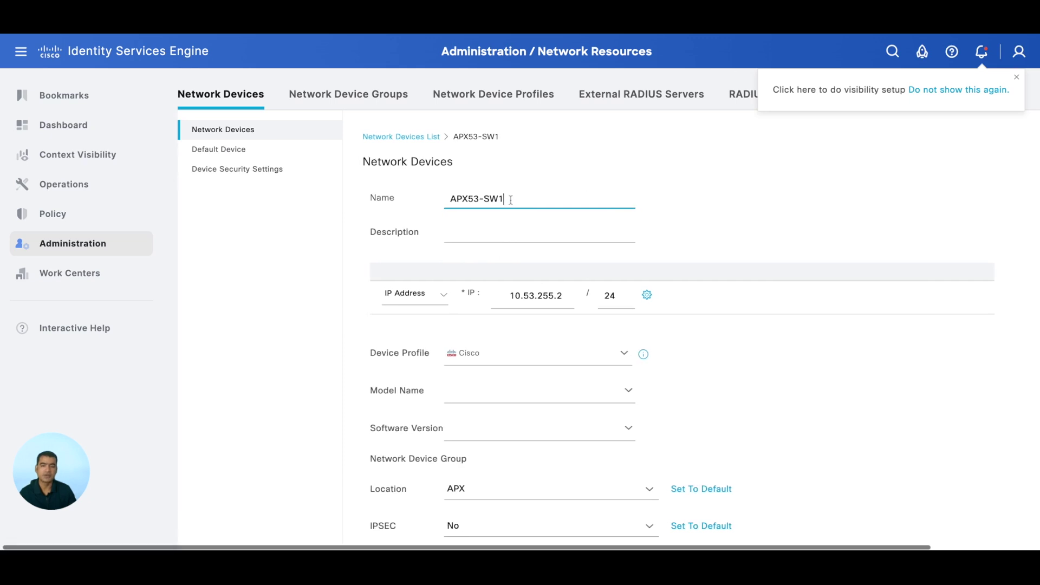
pyautogui.scroll(-3, 561, 225)
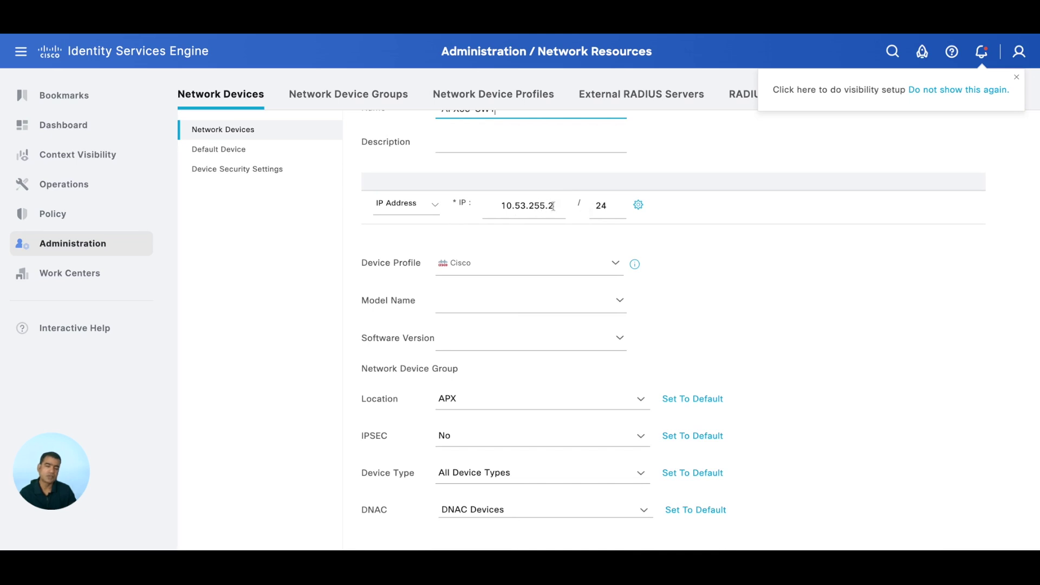
pyautogui.hscroll(1, 553, 206)
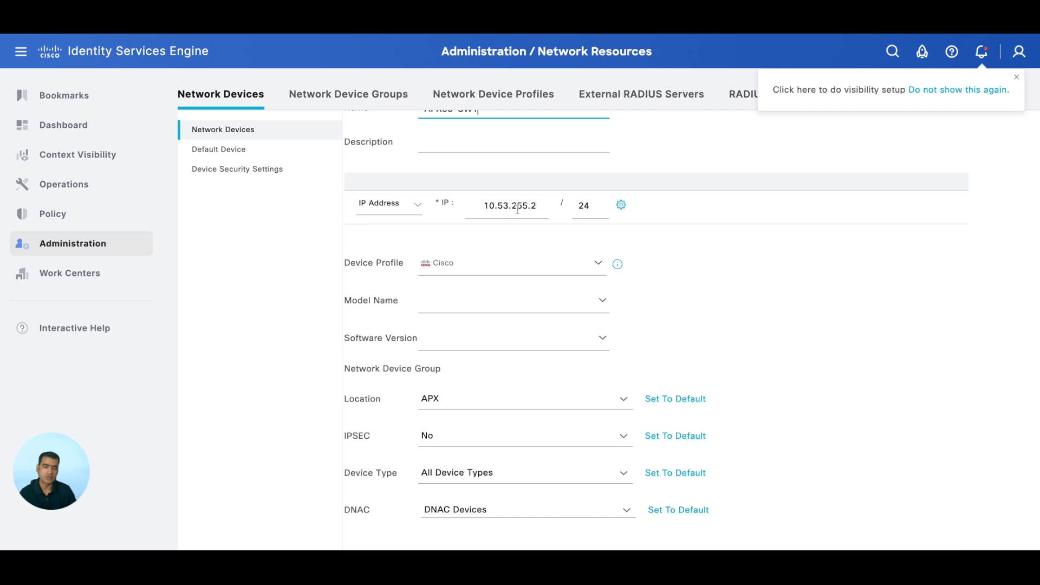
pyautogui.scroll(3, 517, 207)
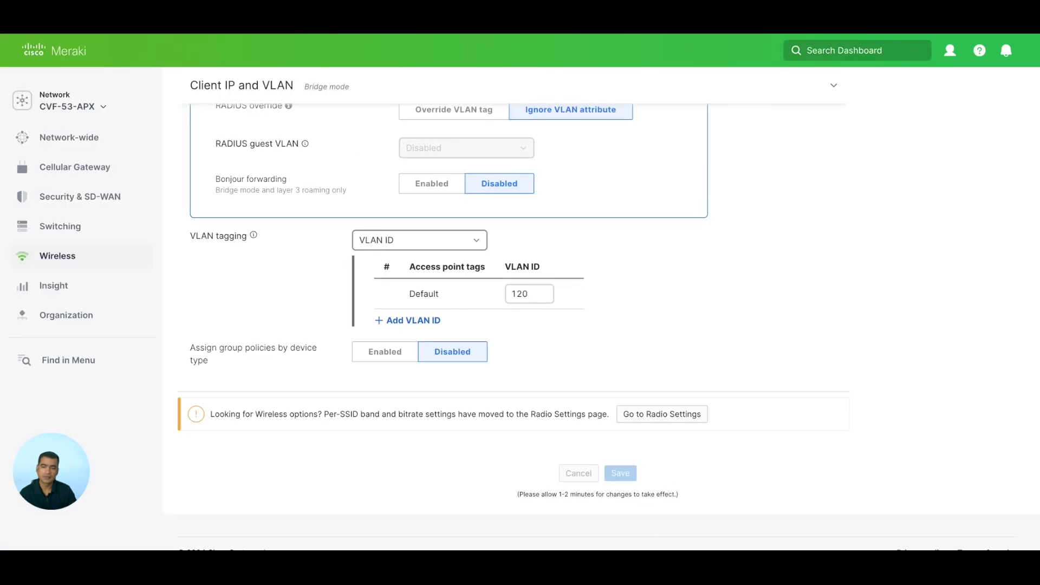
pyautogui.scroll(10, 664, 222)
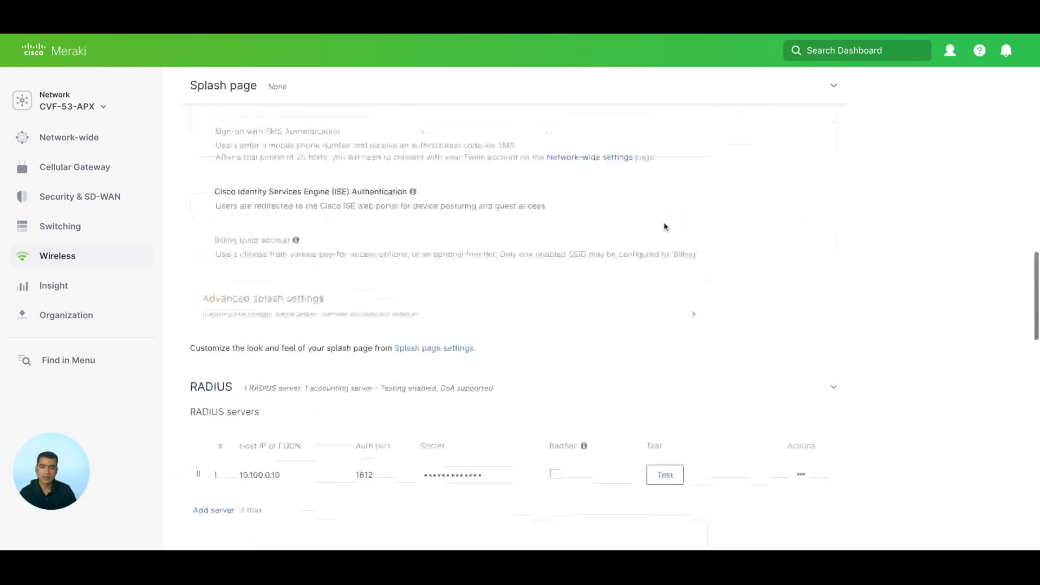
pyautogui.scroll(5, 665, 222)
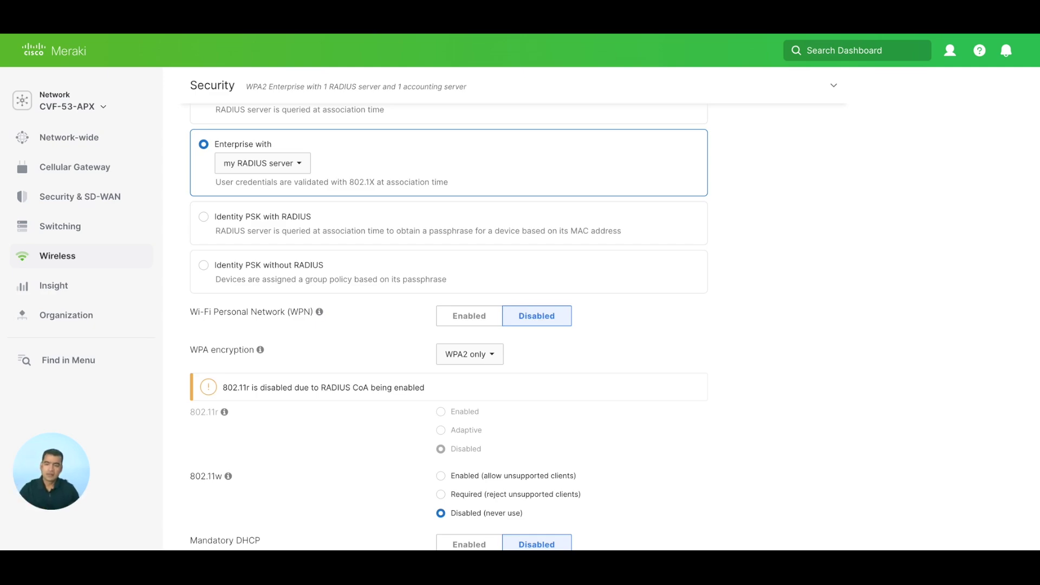
pyautogui.scroll(-10, 448, 325)
pyautogui.scroll(10, 448, 325)
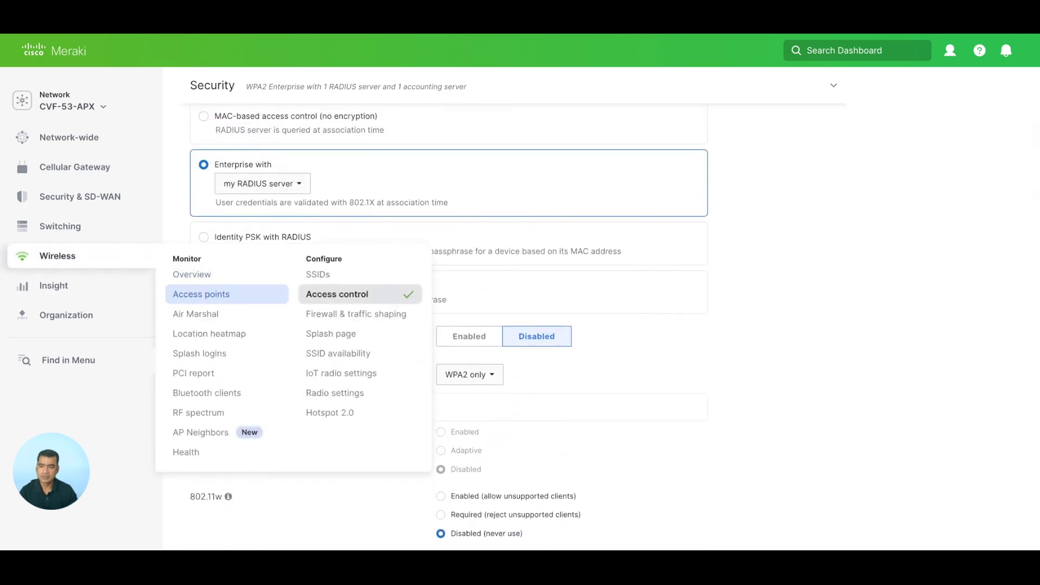
pyautogui.click(201, 295)
# Open AP a8:46:9d:2a:6c:47 and confirm a snowbird client on VLAN 120 at 10.53.120.31 with RADIUS OK
pyautogui.scroll(-3, 411, 244)
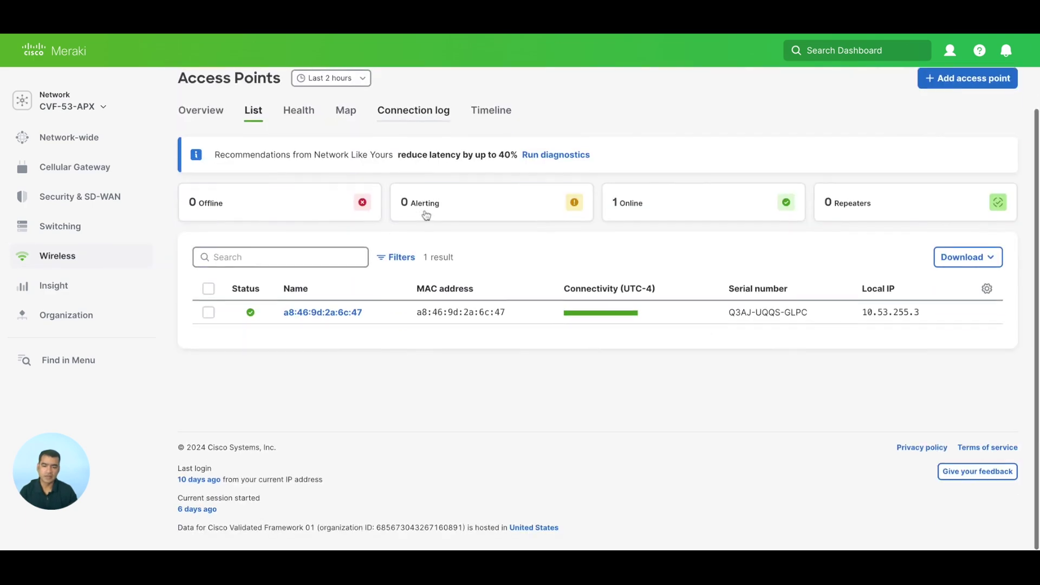
pyautogui.click(353, 315)
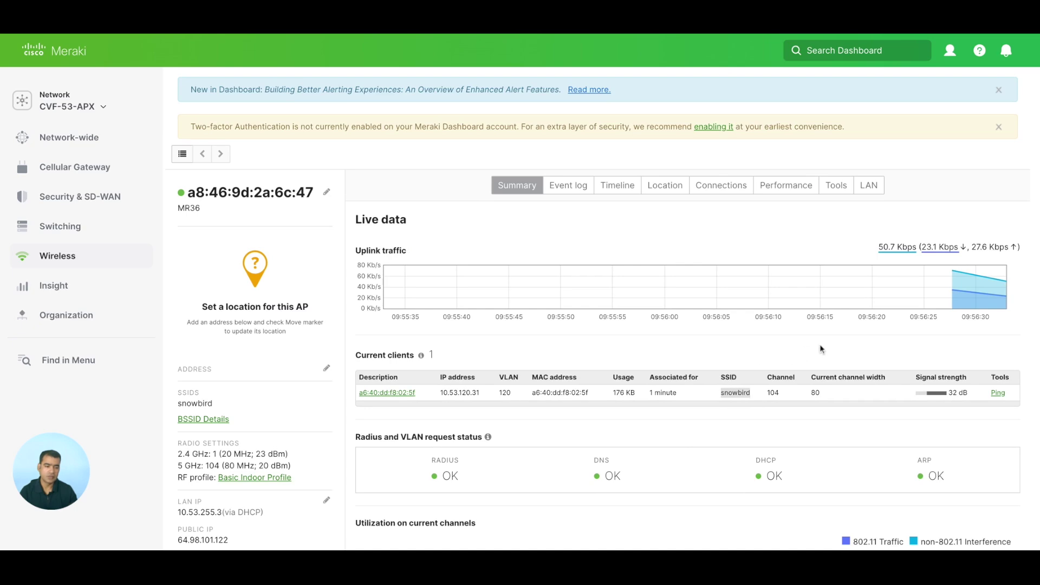
pyautogui.scroll(-4, 820, 349)
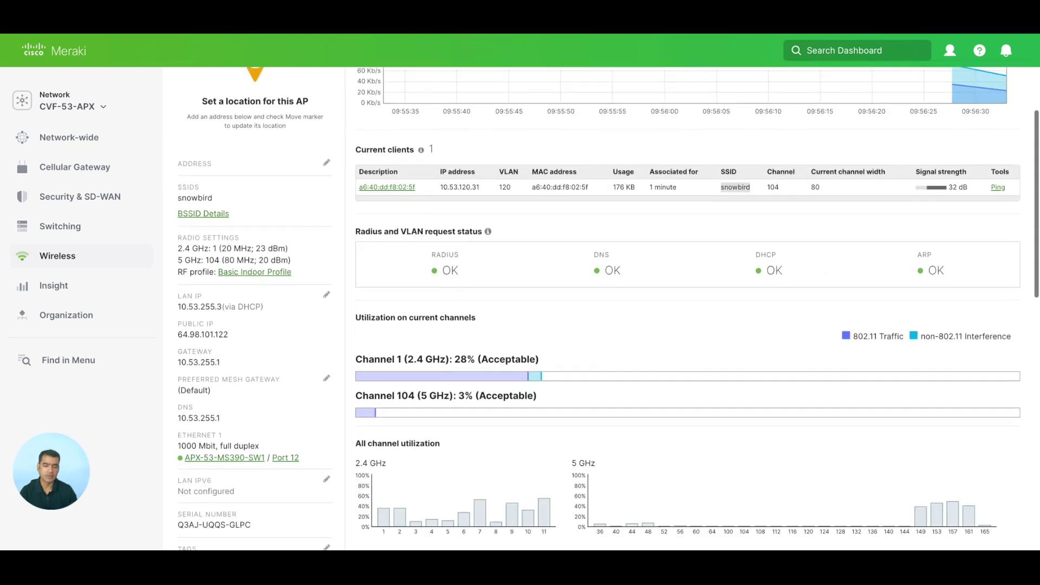
pyautogui.scroll(-1, 820, 344)
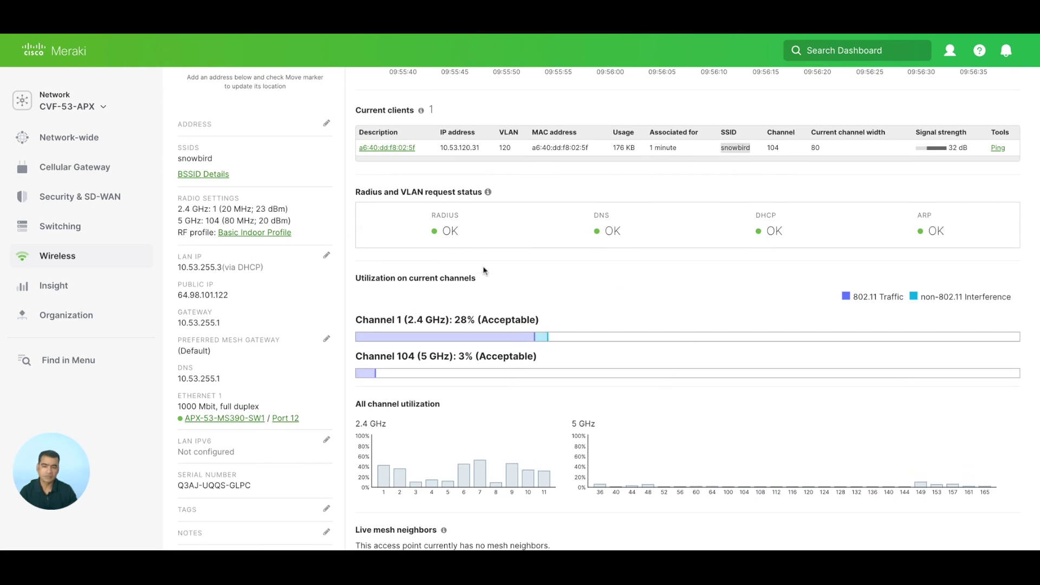
pyautogui.scroll(-5, 484, 270)
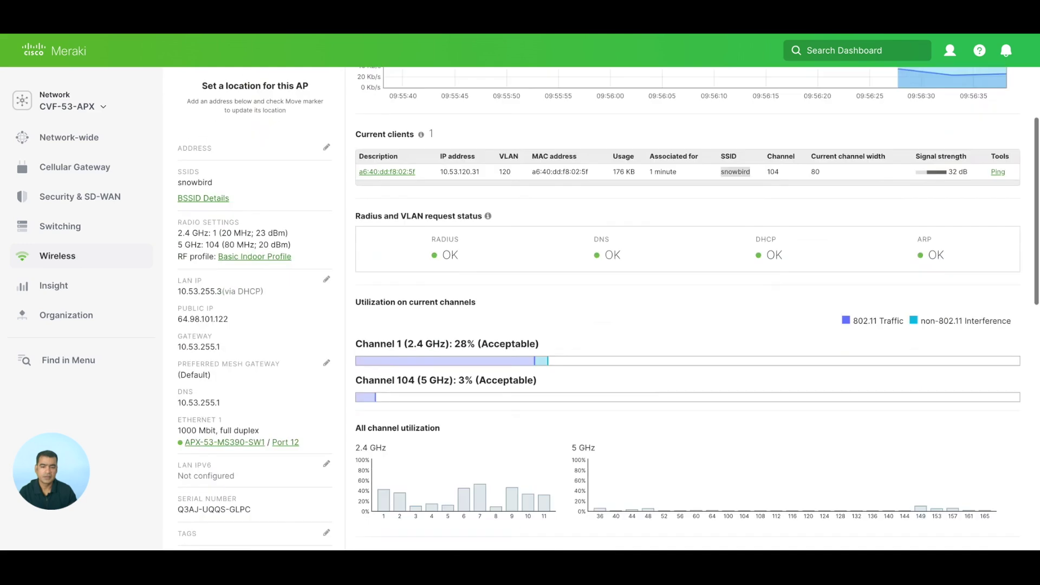
pyautogui.scroll(-1, 412, 428)
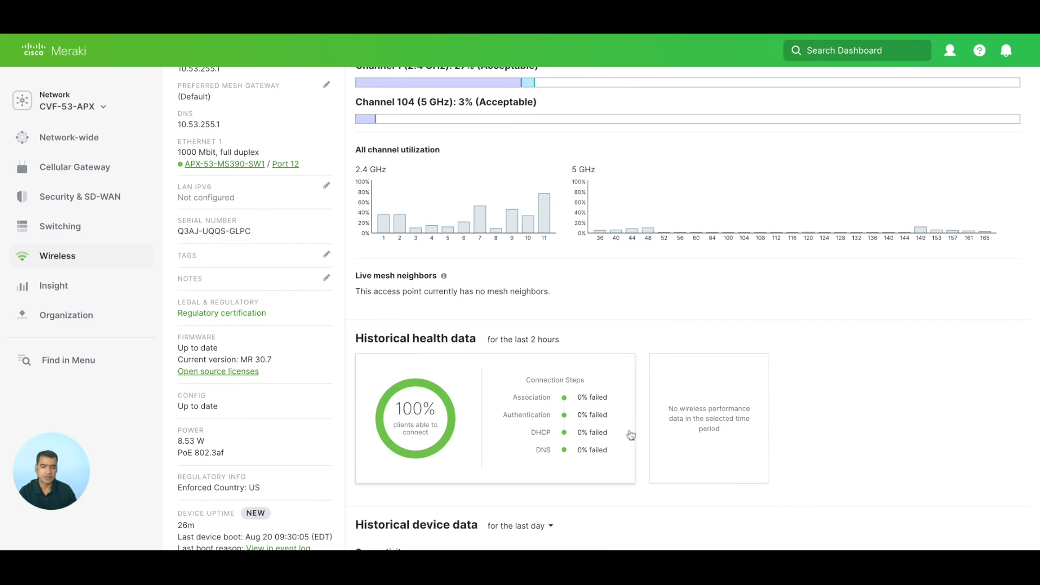
pyautogui.scroll(-7, 599, 440)
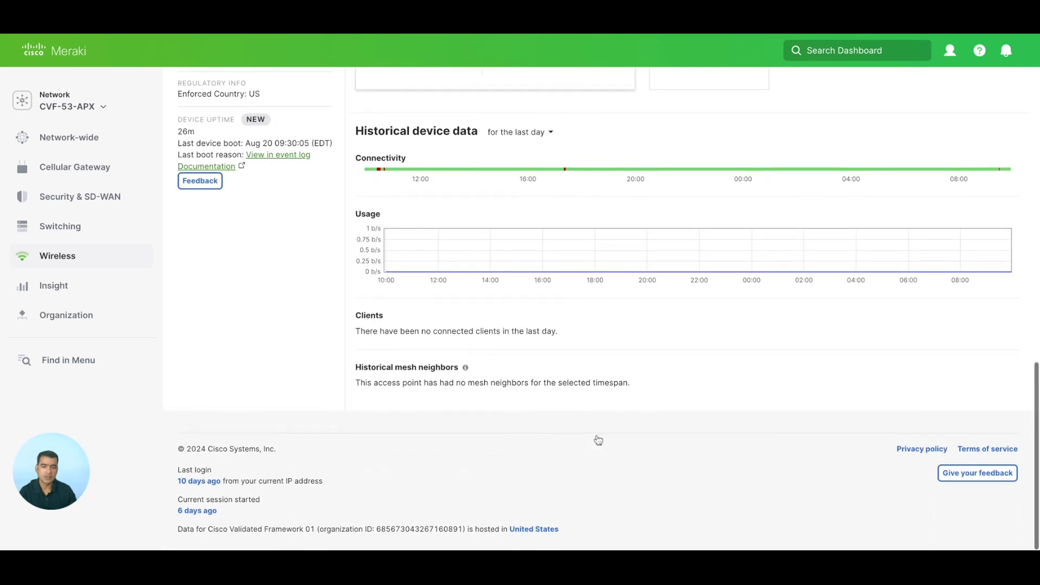
pyautogui.scroll(15, 598, 440)
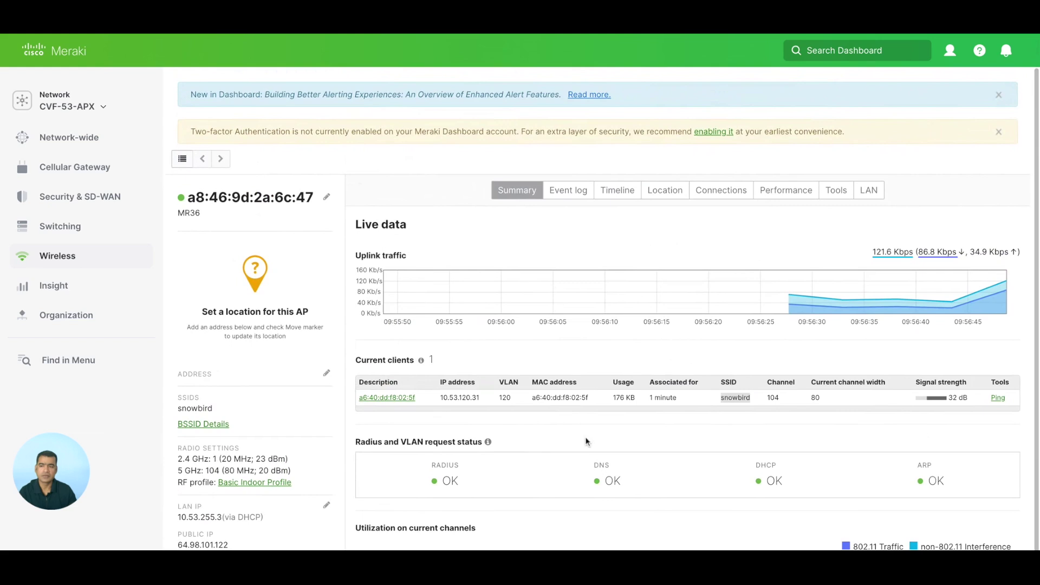
pyautogui.moveTo(76, 265)
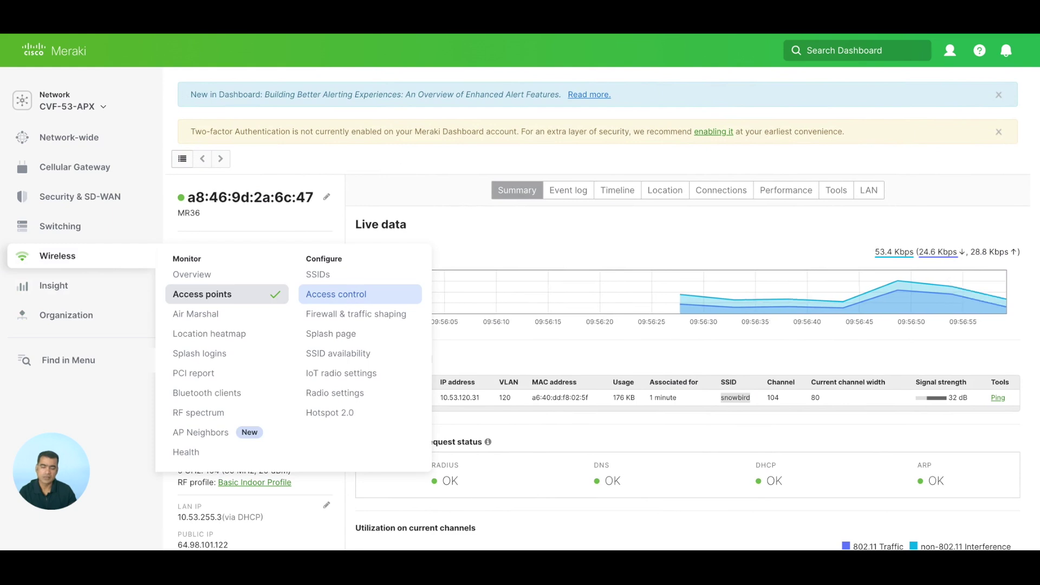
# Return to snowbird's Access control page and review its WPA2-Enterprise, splash page and RADIUS settings
pyautogui.click(347, 294)
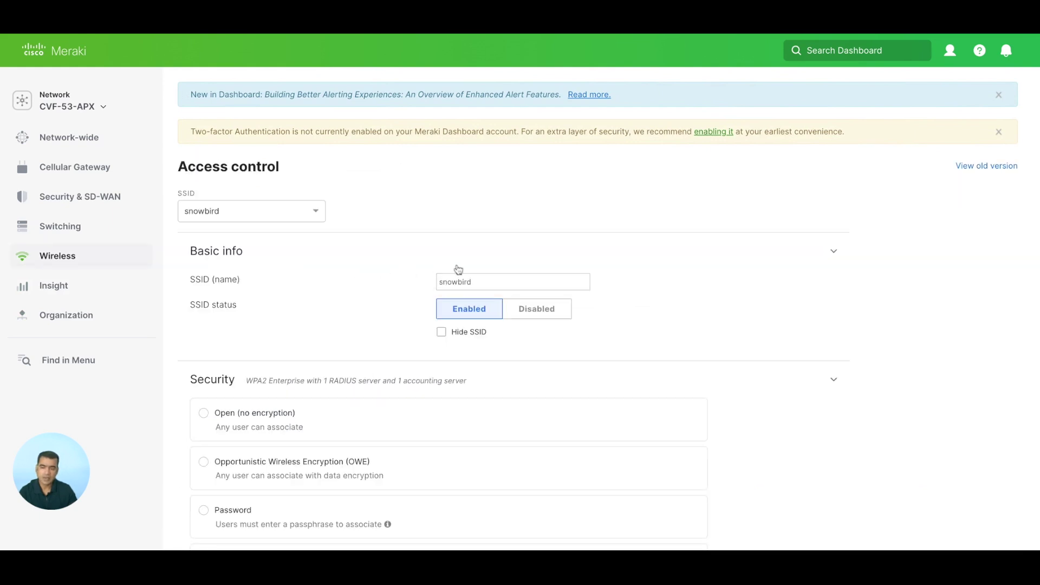
pyautogui.scroll(-8, 456, 269)
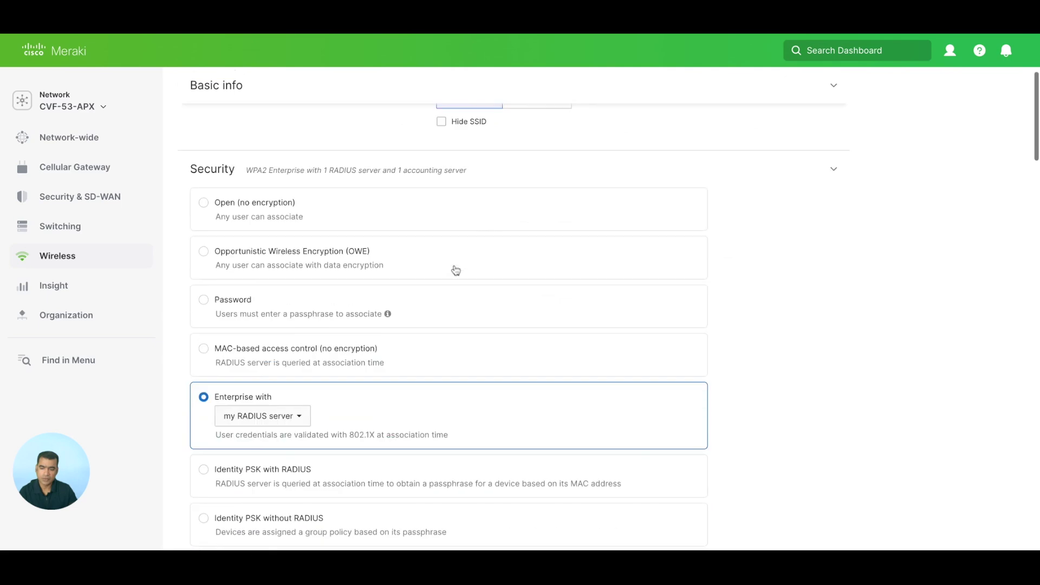
pyautogui.scroll(-7, 515, 326)
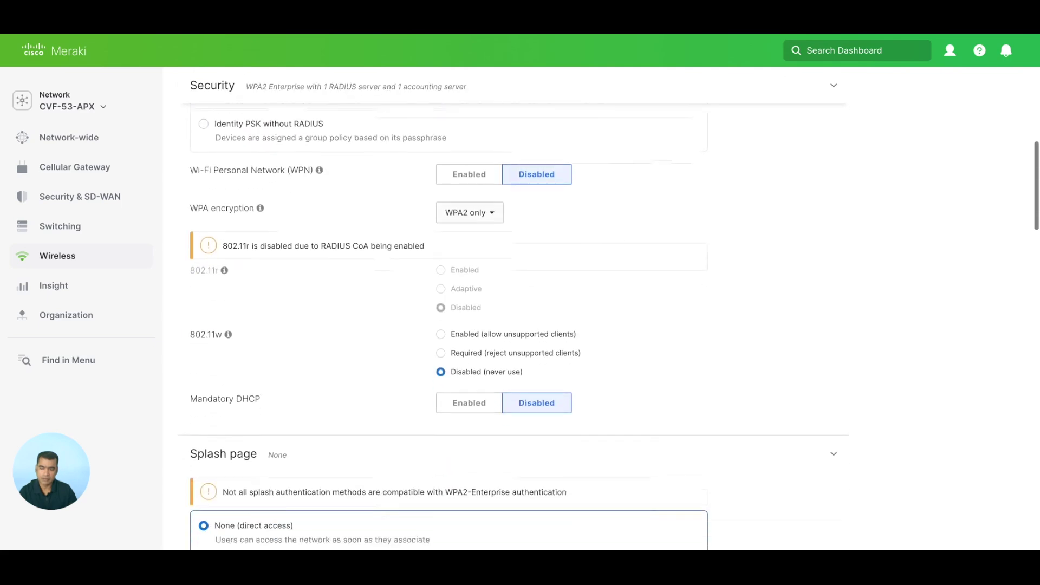
pyautogui.scroll(-10, 515, 325)
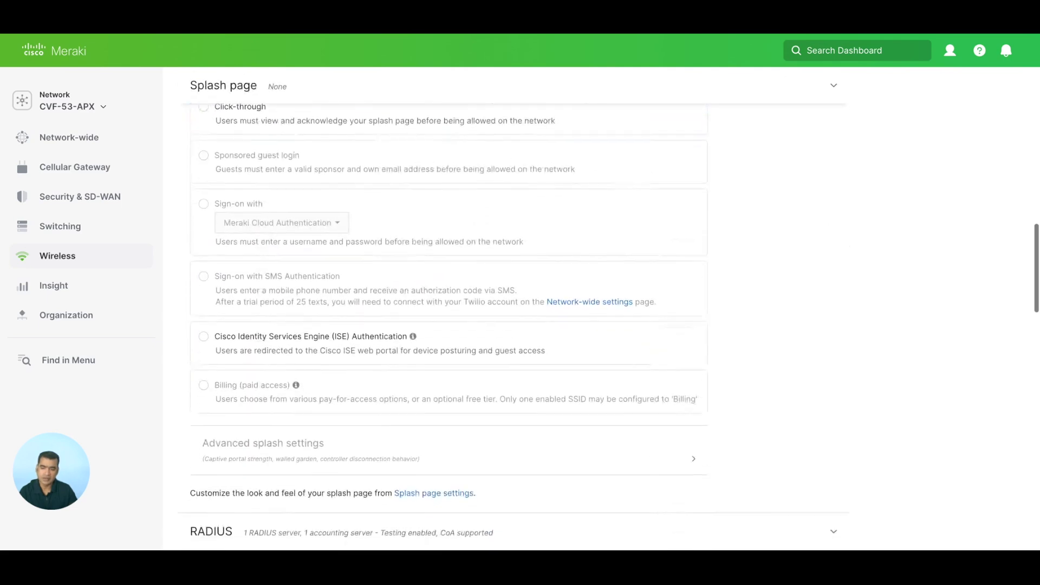
pyautogui.scroll(-4, 514, 325)
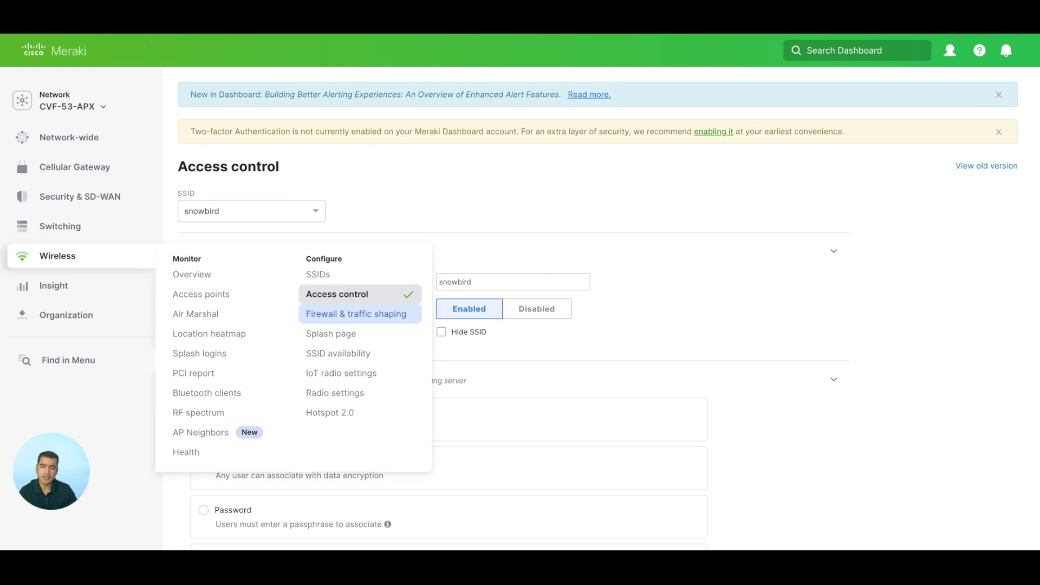
# Review snowbird's firewall and shaping settings: Local LAN denied, unlimited bandwidth, default shaping rules enabled
pyautogui.click(356, 314)
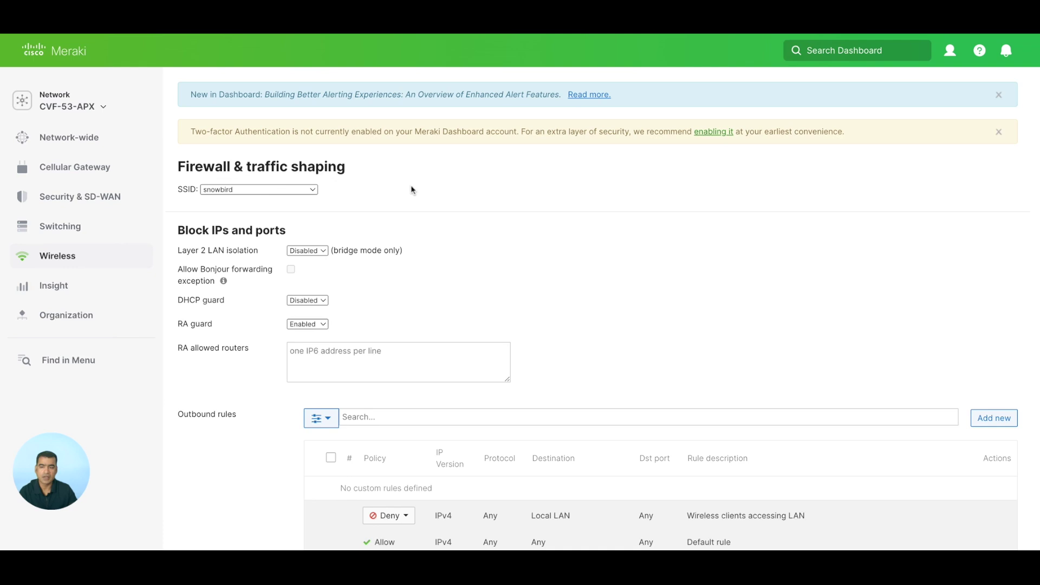
pyautogui.scroll(-1, 513, 240)
pyautogui.scroll(-1, 514, 240)
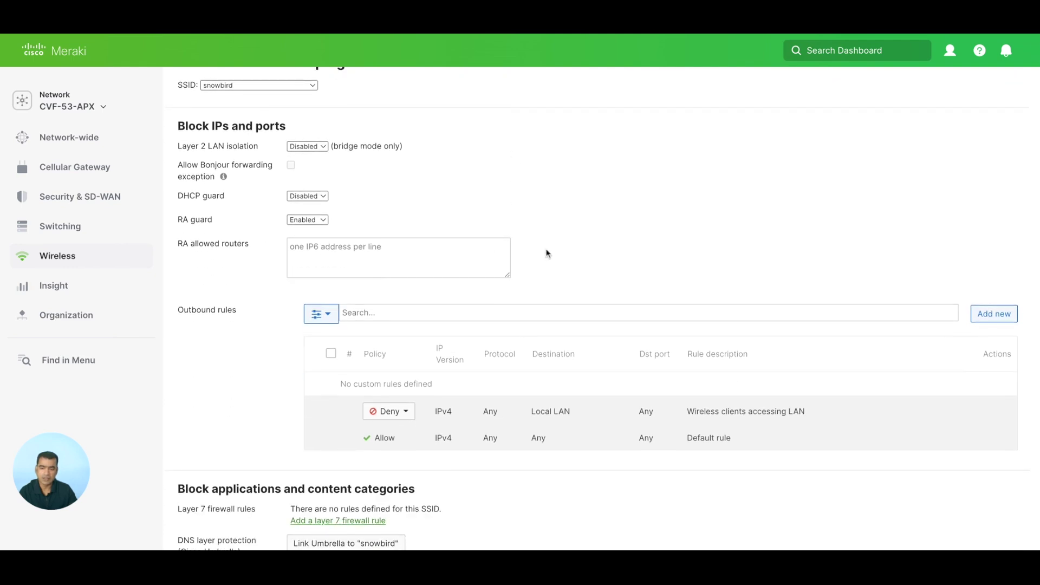
pyautogui.scroll(-1, 545, 252)
pyautogui.scroll(1, 546, 252)
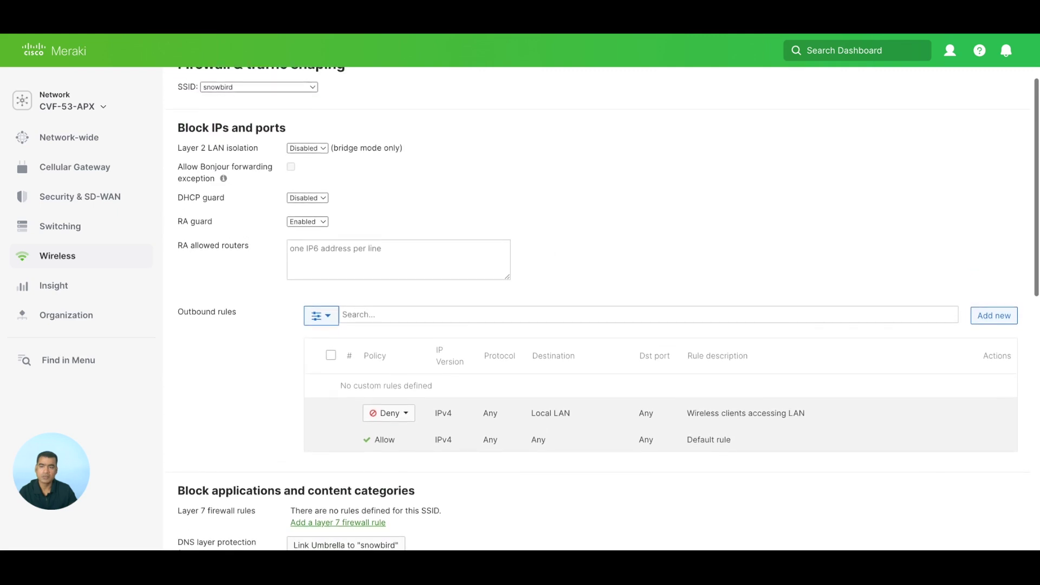
pyautogui.scroll(-2, 601, 309)
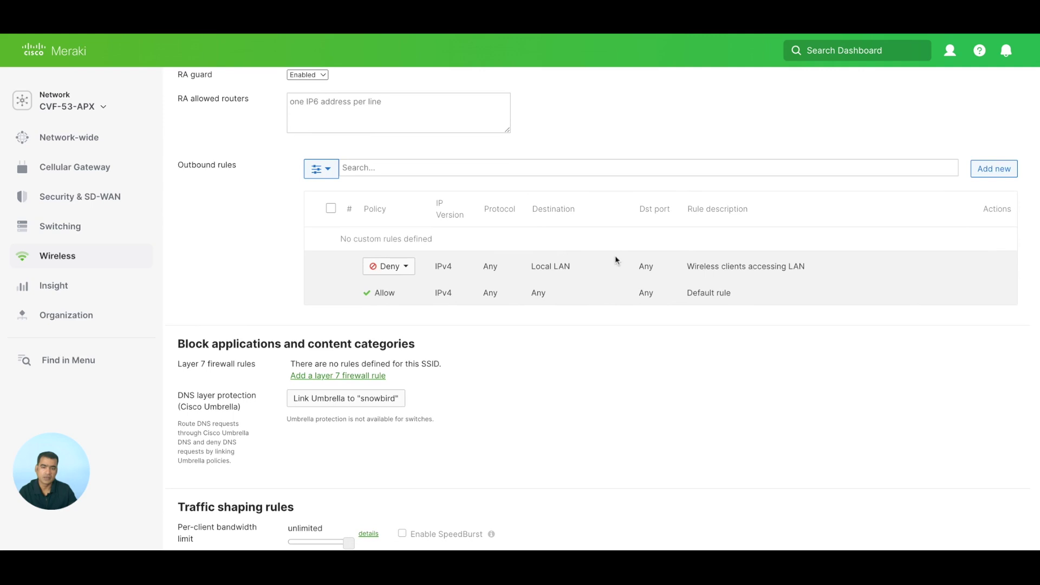
pyautogui.scroll(-1, 615, 259)
pyautogui.scroll(-3, 602, 303)
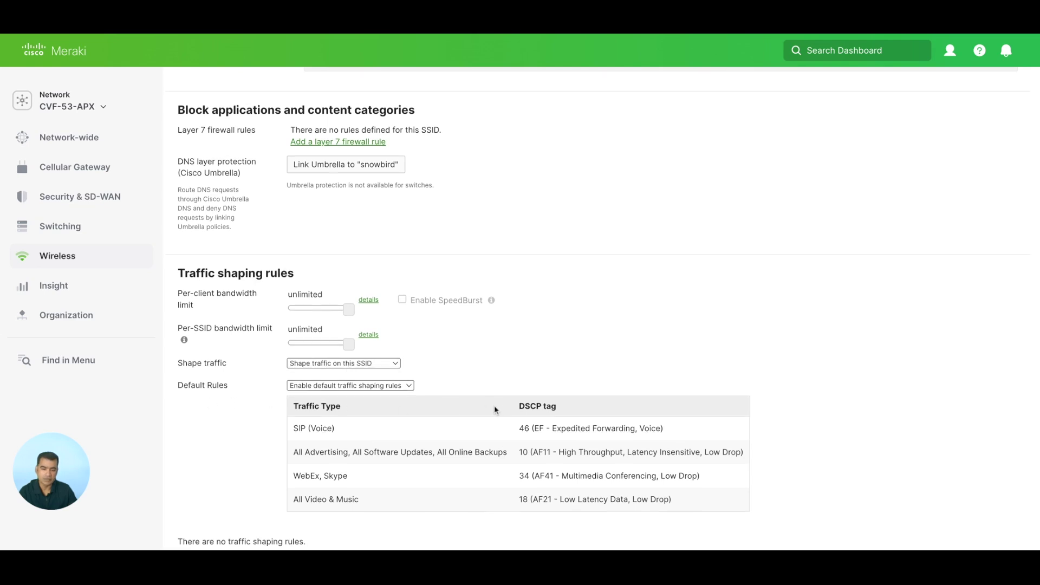
pyautogui.scroll(-2, 495, 410)
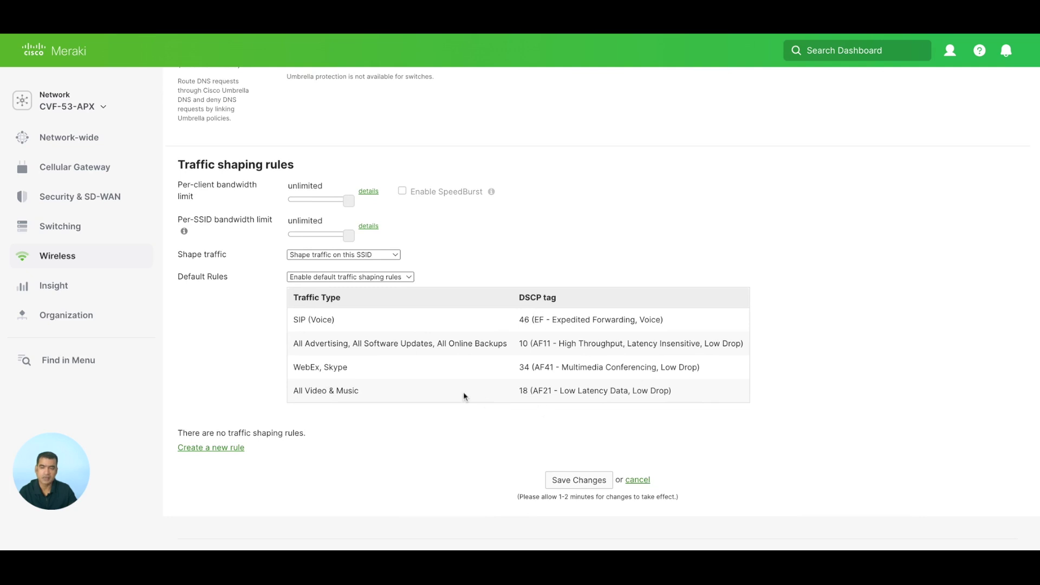
pyautogui.scroll(3, 578, 353)
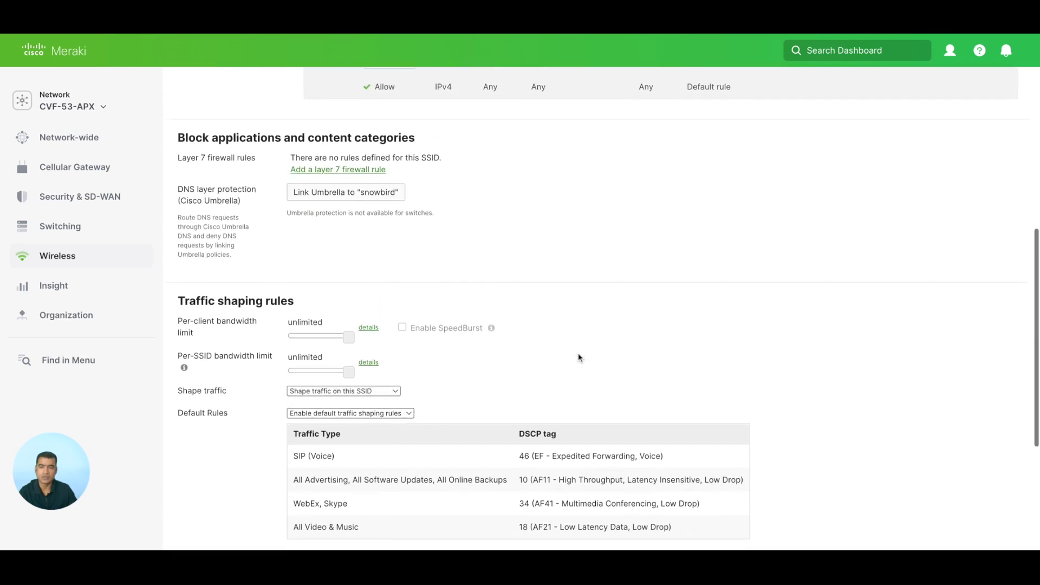
pyautogui.scroll(5, 577, 358)
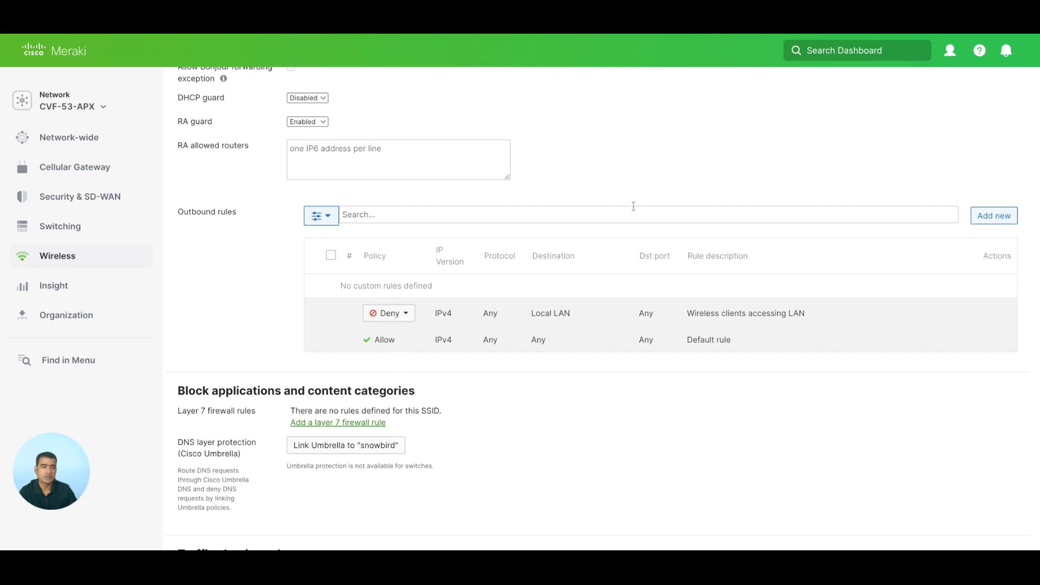
pyautogui.scroll(4, 634, 206)
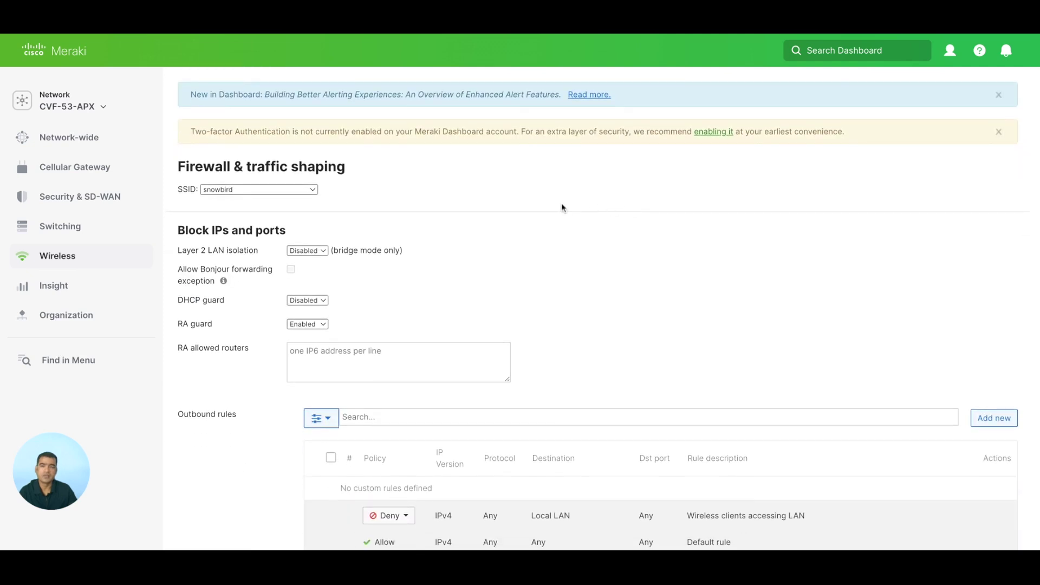